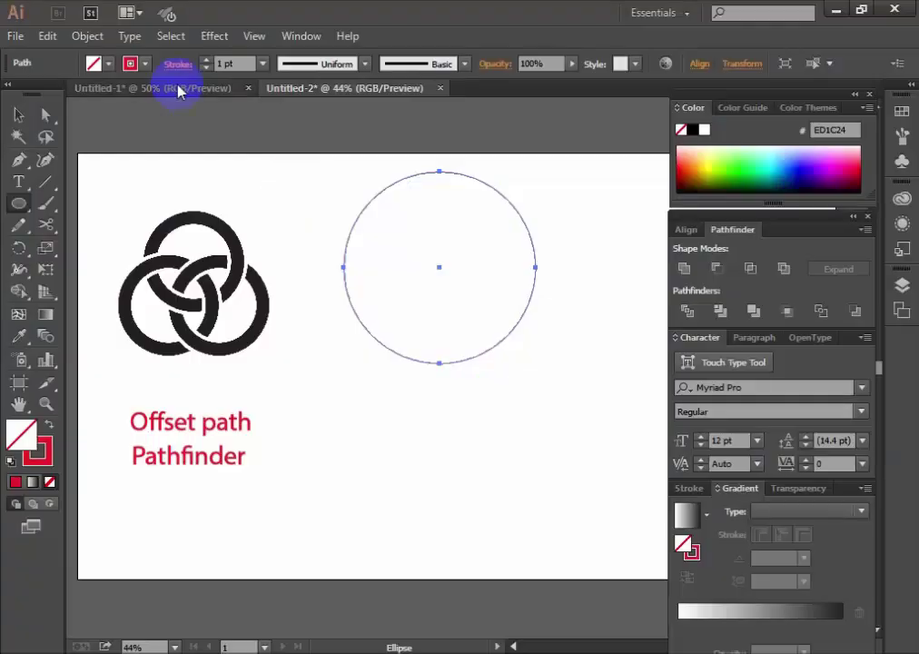
- Offset the circle path 19 px outward
{"action": "left_click", "coordinate": [90, 36]}
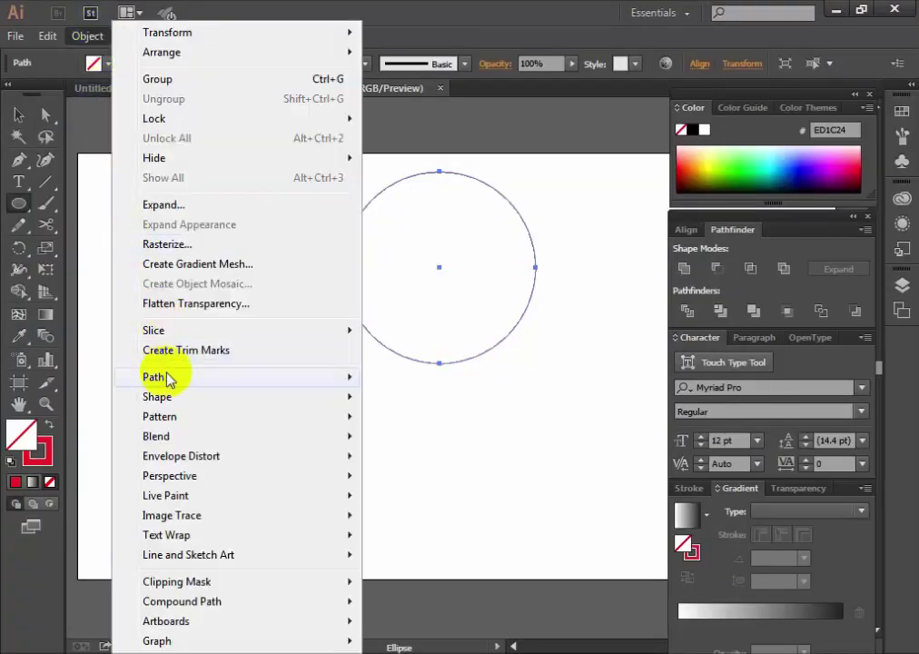
{"action": "mouse_move", "coordinate": [155, 377]}
{"action": "left_click", "coordinate": [413, 441]}
{"action": "left_click", "coordinate": [573, 317]}
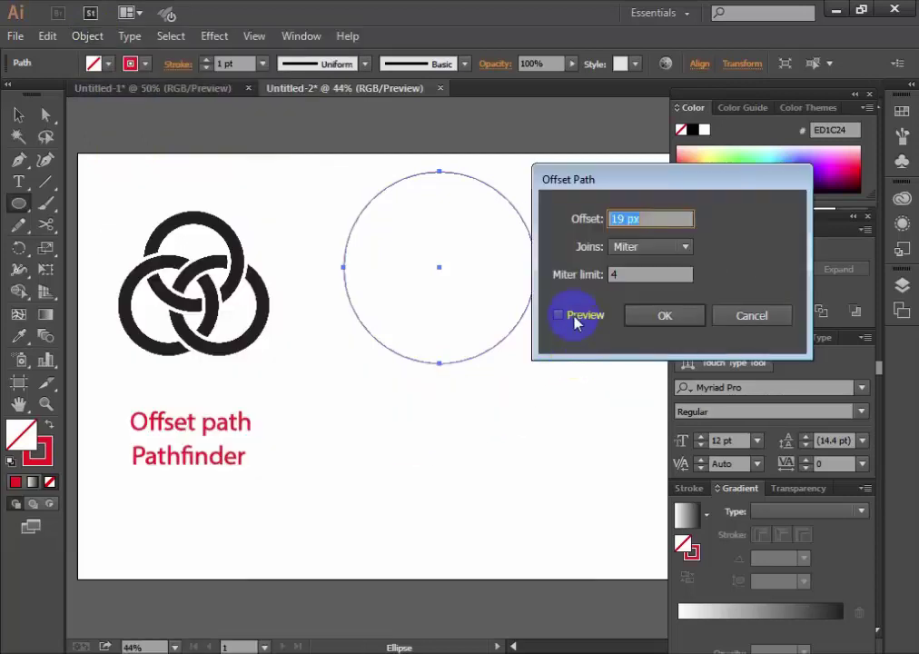
{"action": "left_click", "coordinate": [651, 318]}
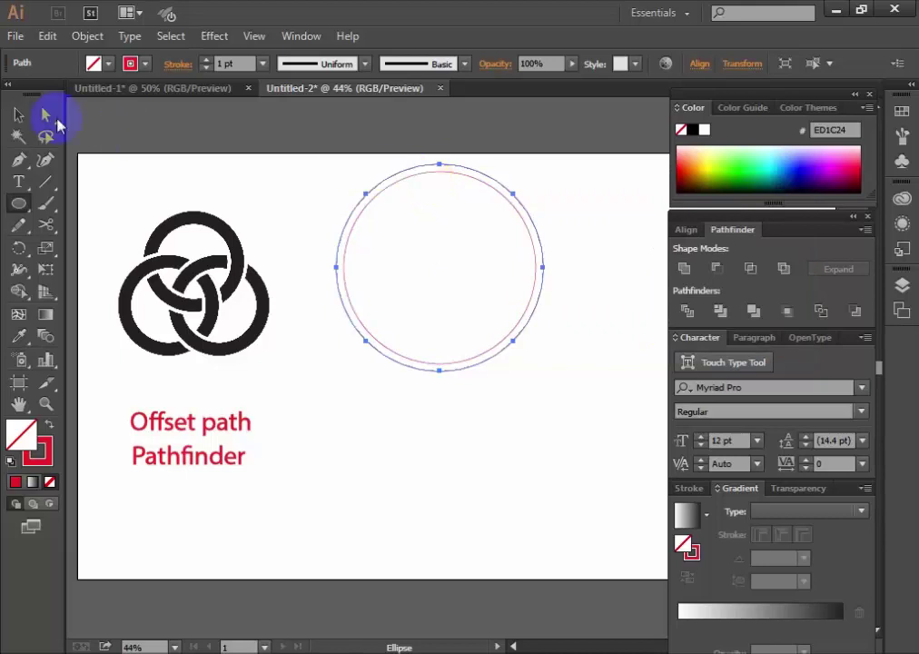
- Offset the original inner circle by -42 px to add a smaller concentric circle
{"action": "left_click", "coordinate": [14, 116]}
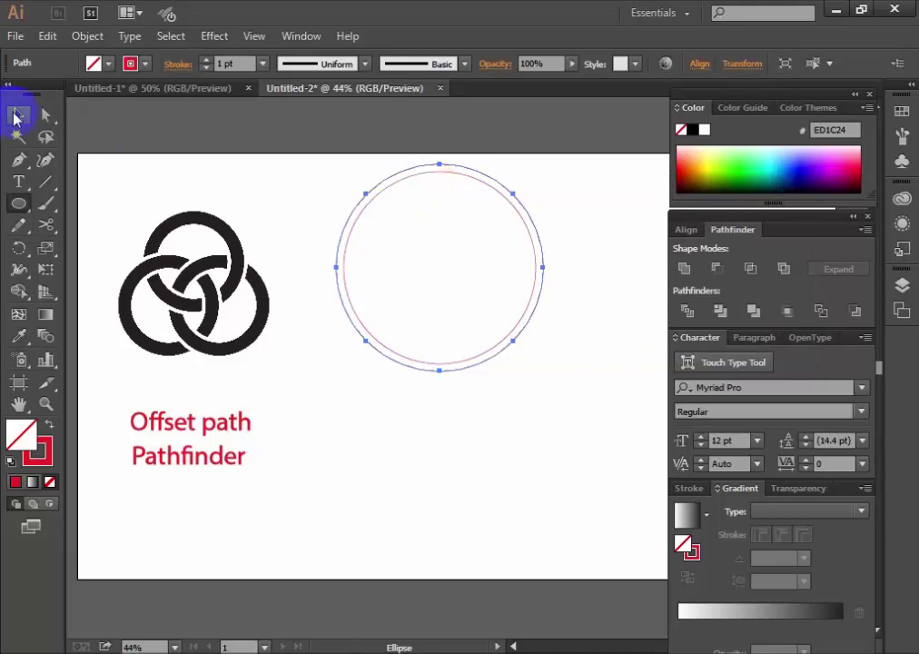
{"action": "left_click", "coordinate": [404, 185]}
{"action": "left_click", "coordinate": [88, 36]}
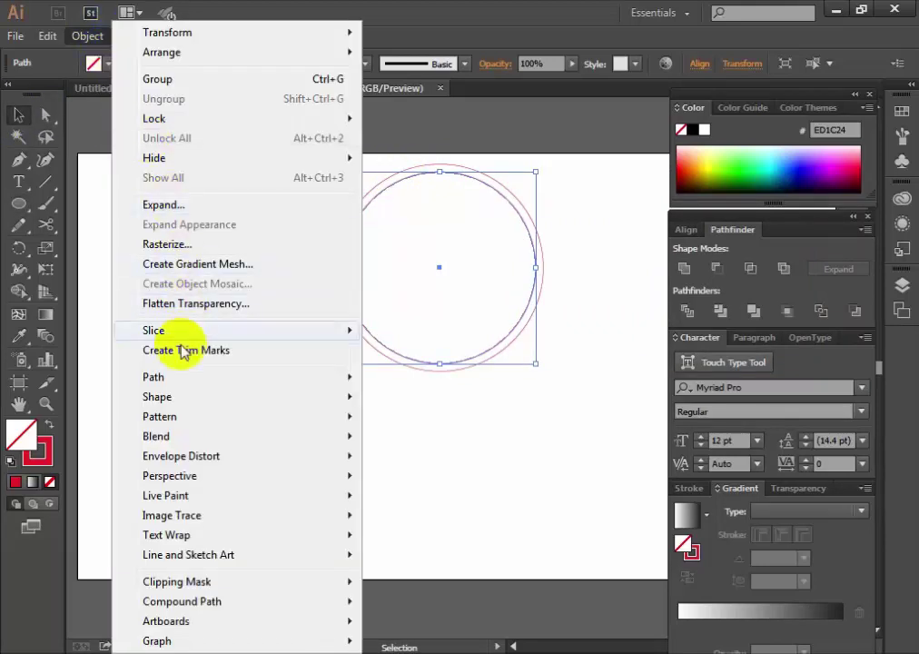
{"action": "left_click", "coordinate": [399, 445]}
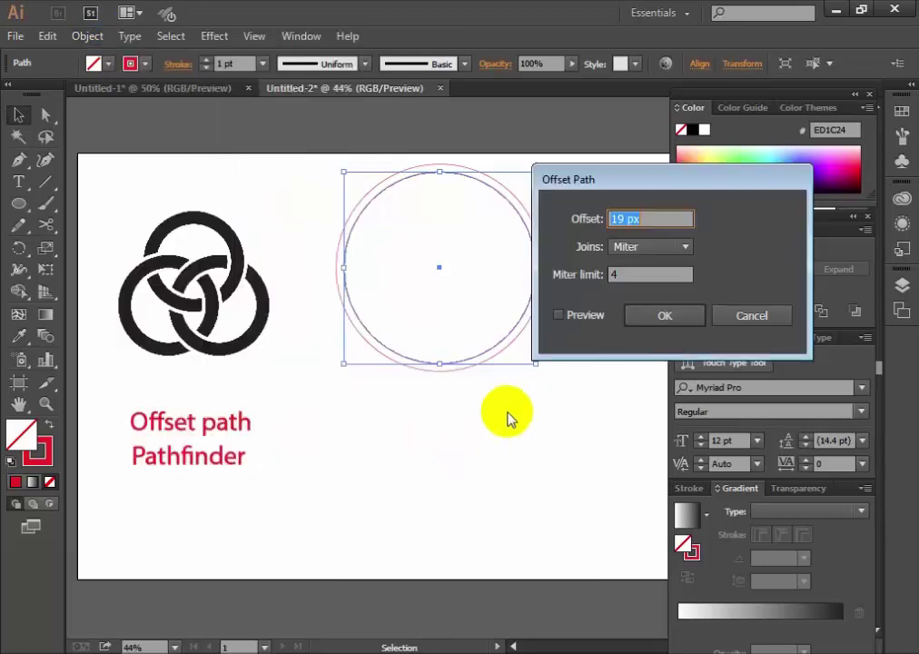
{"action": "left_click", "coordinate": [559, 314]}
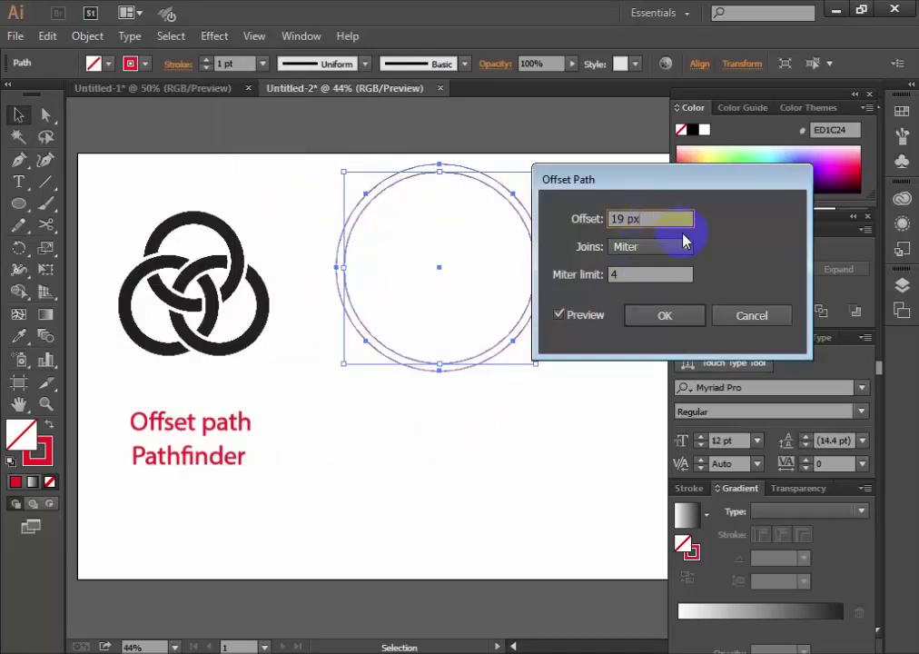
{"action": "left_click_drag", "start_coordinate": [676, 219], "coordinate": [613, 218]}
{"action": "type", "text": "8"}
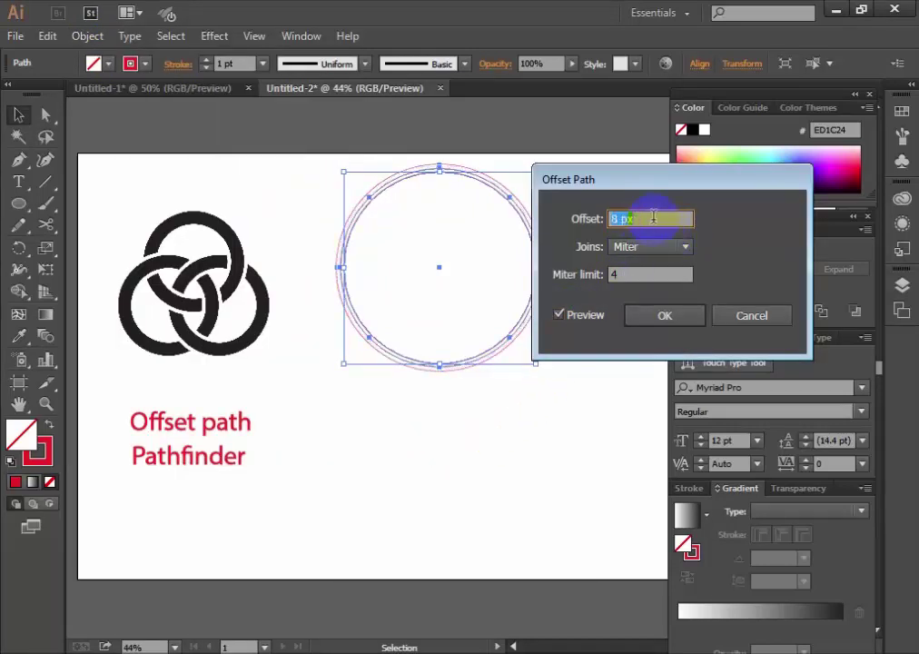
{"action": "key", "text": "Down"}
{"action": "key", "text": "Down"}
{"action": "key", "text": "Down"}
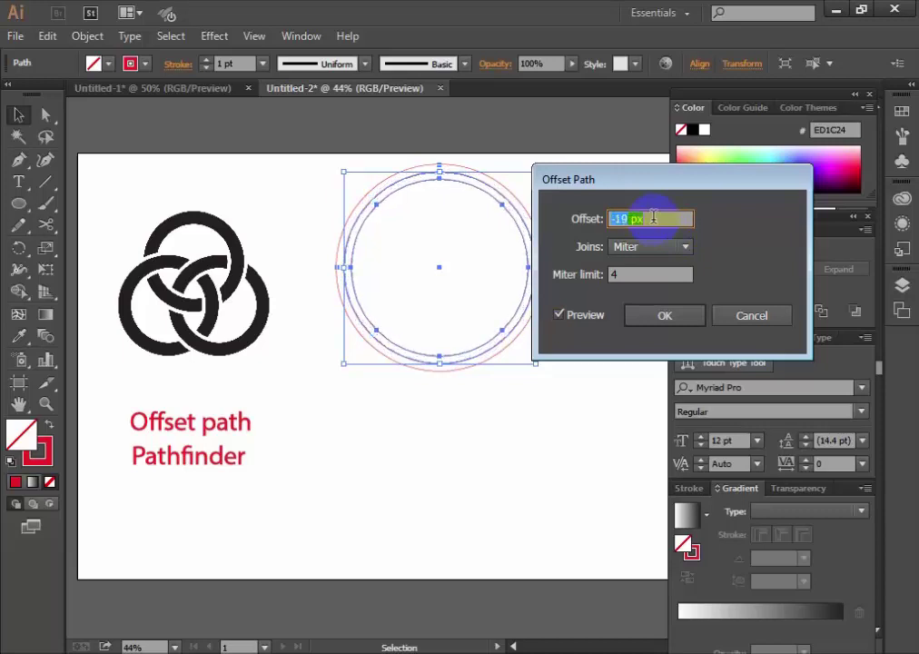
{"action": "key", "text": "Down"}
{"action": "key", "text": "Down"}
{"action": "key", "text": "Down"}
{"action": "key", "text": "Down"}
{"action": "key", "text": "Down"}
{"action": "key", "text": "Down"}
{"action": "key", "text": "Down"}
{"action": "key", "text": "Down"}
{"action": "key", "text": "Down"}
{"action": "left_click", "coordinate": [663, 315]}
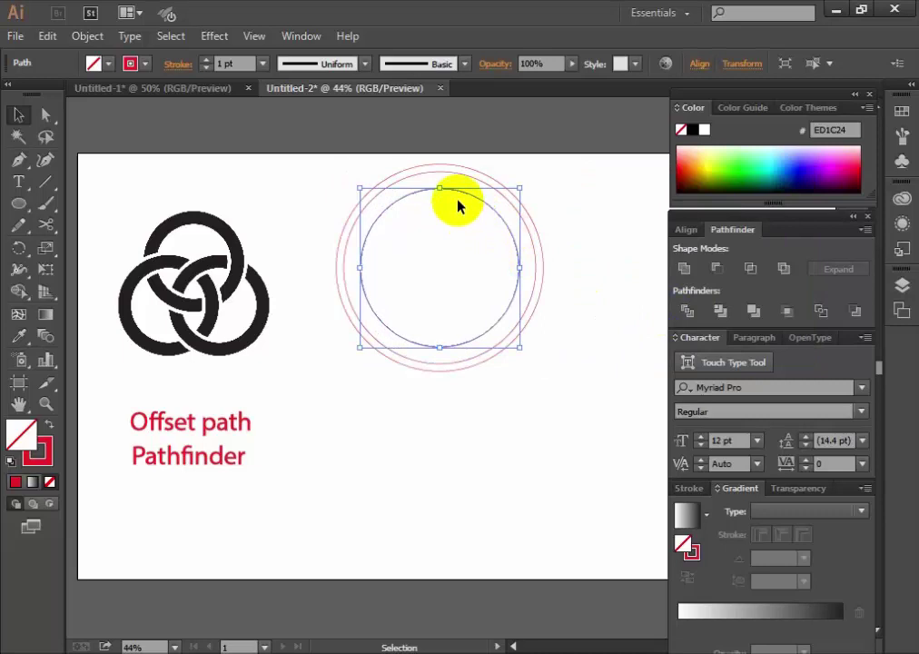
- Apply a second -42 px inward offset to the new circle
{"action": "left_click", "coordinate": [90, 37]}
{"action": "mouse_move", "coordinate": [153, 377]}
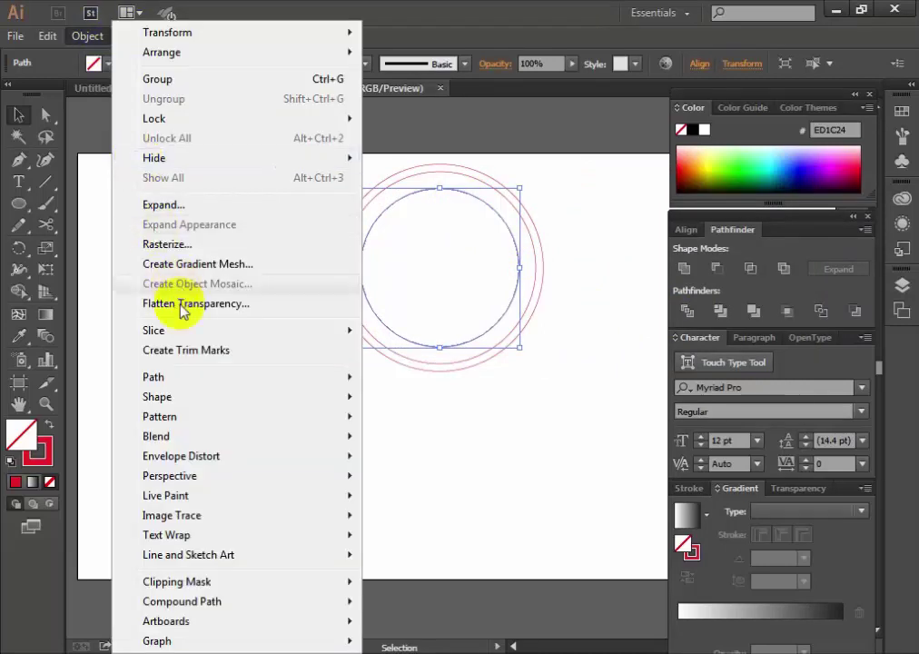
{"action": "left_click", "coordinate": [419, 444]}
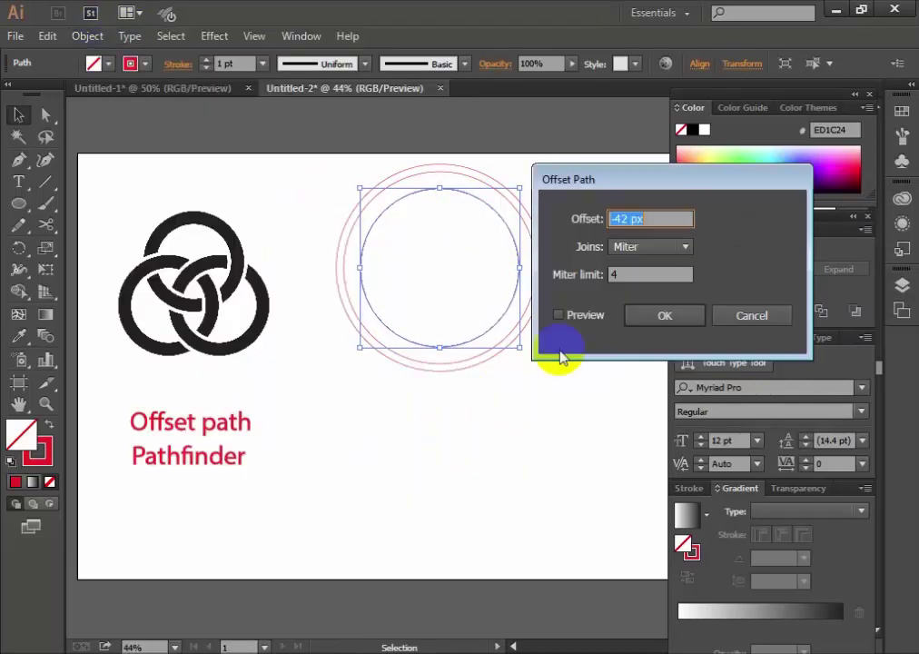
{"action": "left_click", "coordinate": [576, 316]}
{"action": "double_click", "coordinate": [650, 218]}
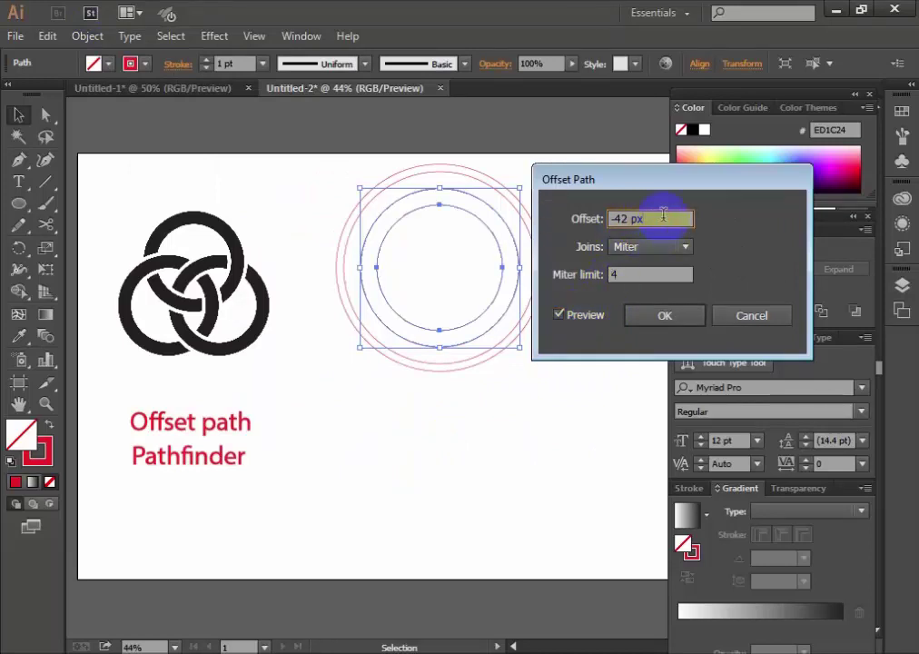
{"action": "key", "text": "Return"}
{"action": "left_click", "coordinate": [481, 406]}
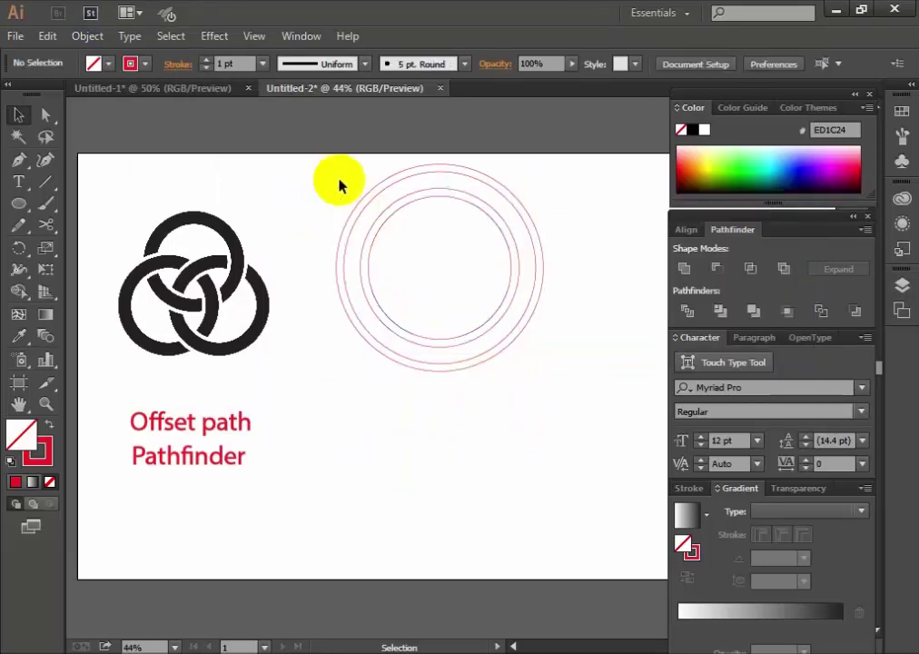
- Alt-drag copies of the concentric circle set to the lower left and lower right
{"action": "left_click_drag", "start_coordinate": [339, 185], "coordinate": [567, 424]}
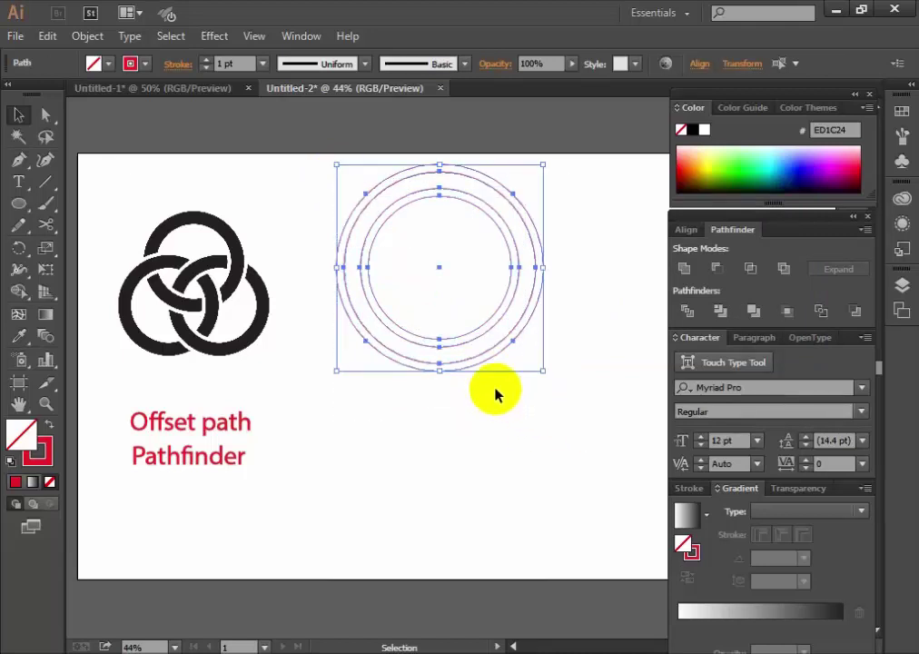
{"action": "left_click", "coordinate": [406, 373], "text": "shift"}
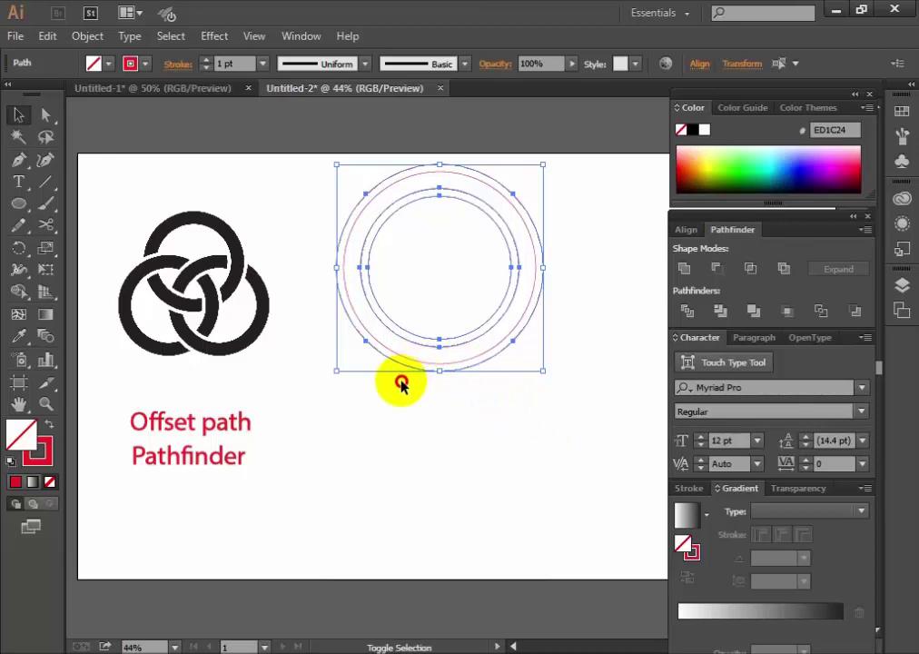
{"action": "left_click_drag", "start_coordinate": [450, 401], "coordinate": [365, 158]}
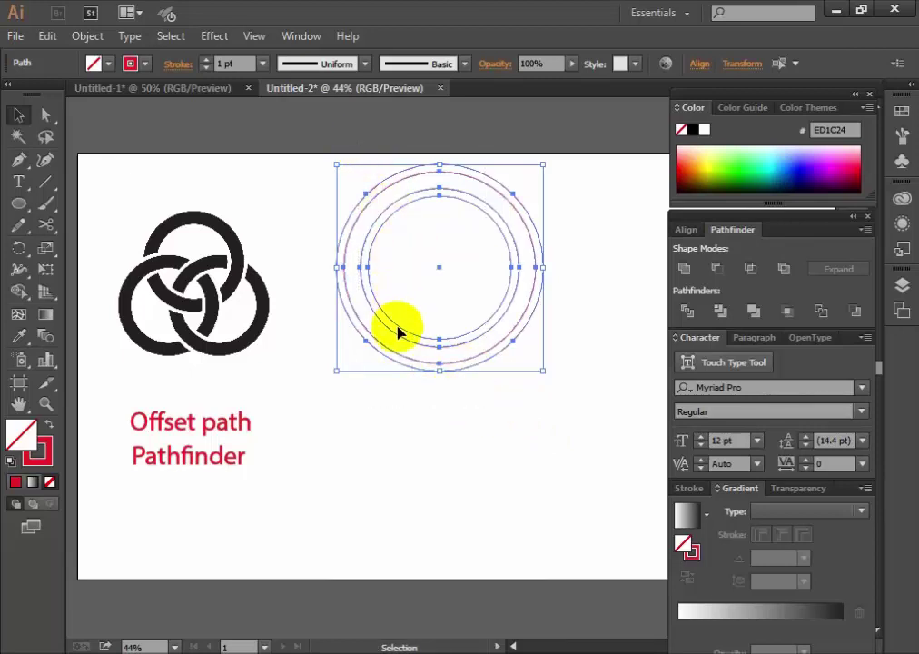
{"action": "left_click_drag", "start_coordinate": [404, 336], "coordinate": [346, 425]}
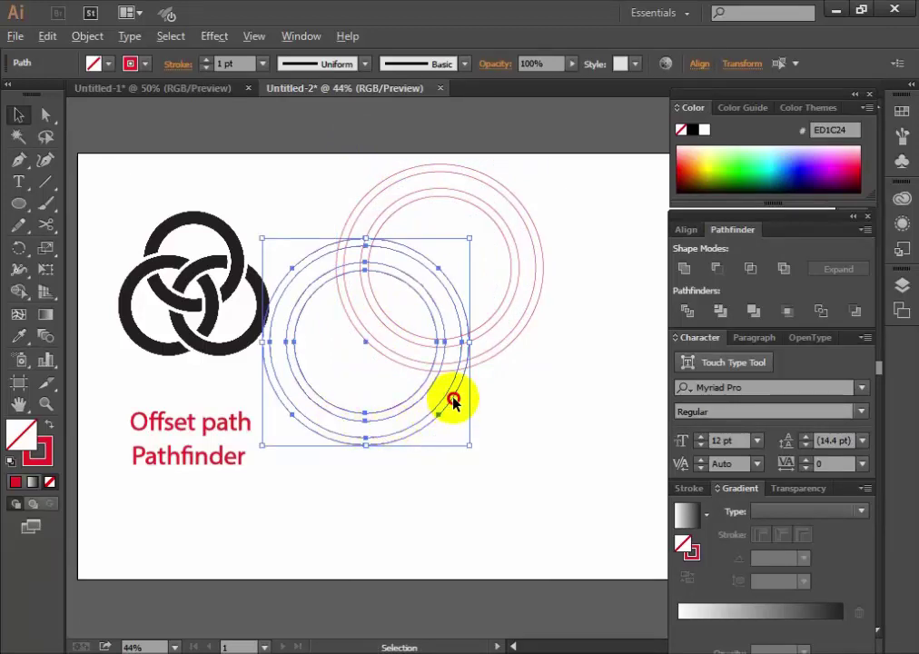
{"action": "left_click_drag", "start_coordinate": [449, 400], "coordinate": [600, 405]}
- Move all three overlapping ring sets right and down into position
{"action": "left_click", "coordinate": [573, 498]}
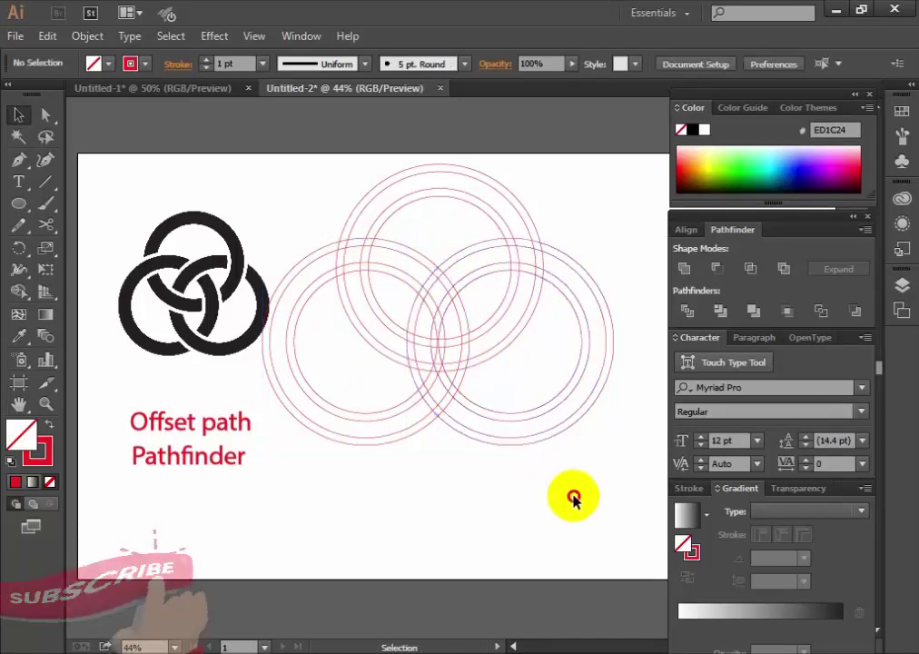
{"action": "left_click_drag", "start_coordinate": [573, 498], "coordinate": [316, 158]}
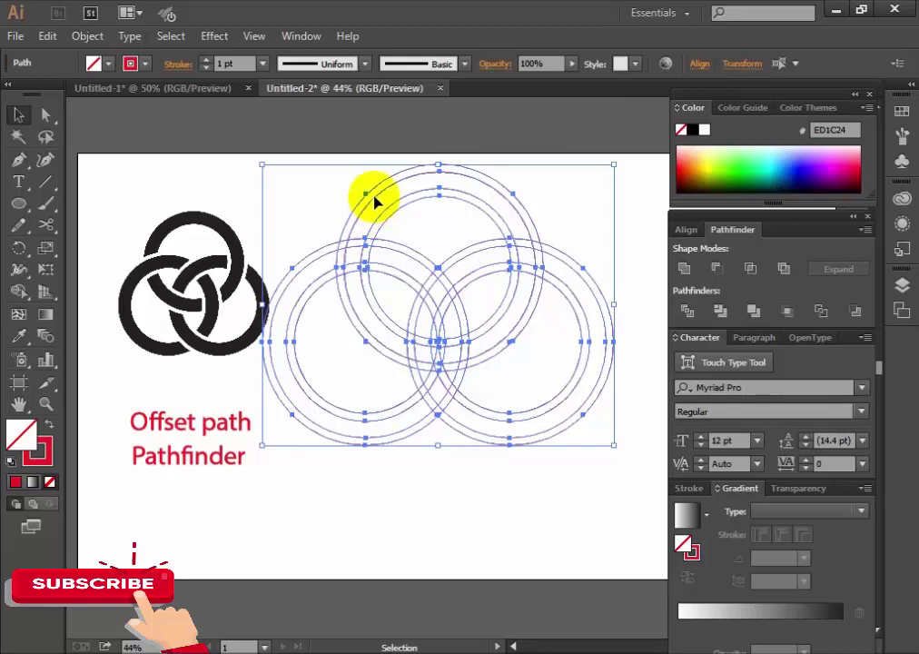
{"action": "left_click_drag", "start_coordinate": [373, 201], "coordinate": [413, 214]}
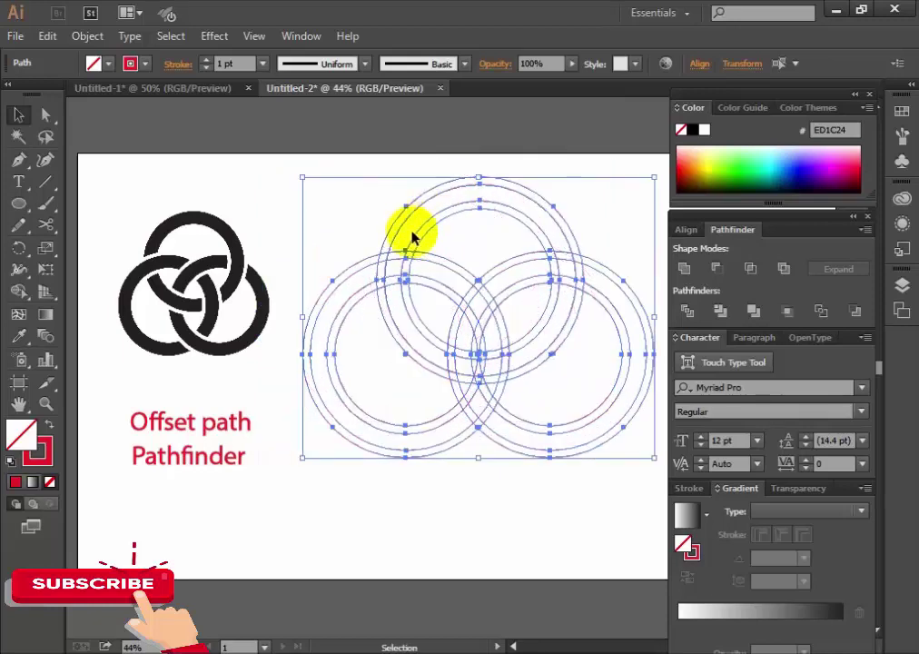
- Divide the overlapping ring sets with Pathfinder and ungroup the resulting pieces
{"action": "left_click", "coordinate": [579, 364]}
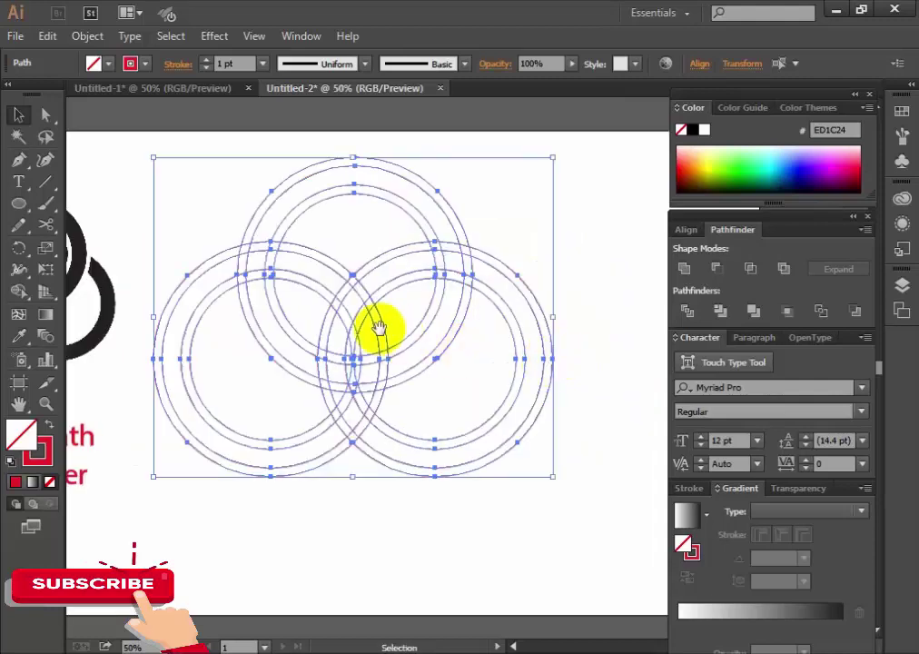
{"action": "left_click_drag", "start_coordinate": [417, 334], "coordinate": [458, 345]}
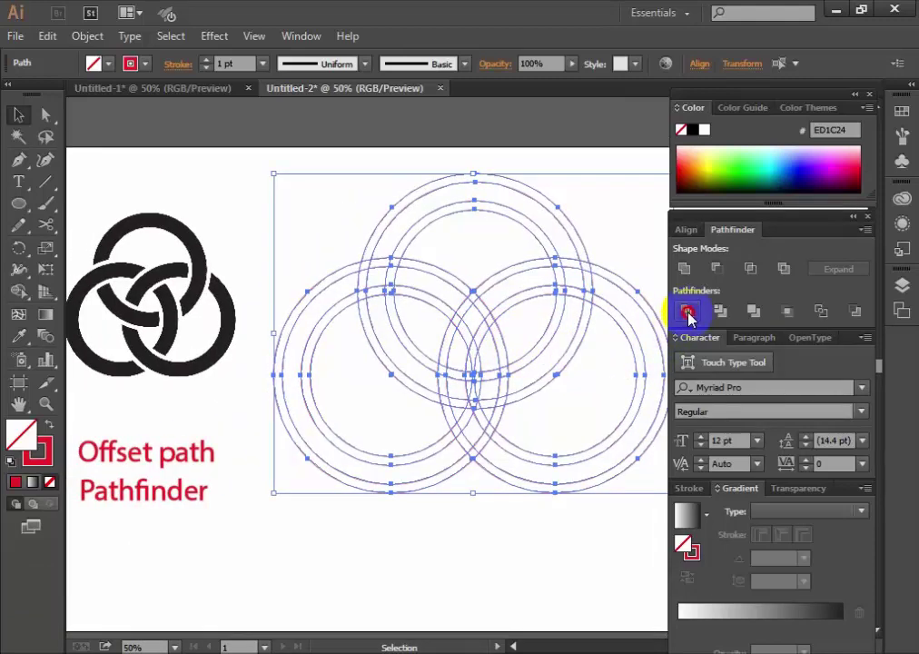
{"action": "left_click", "coordinate": [688, 314]}
{"action": "right_click", "coordinate": [478, 308]}
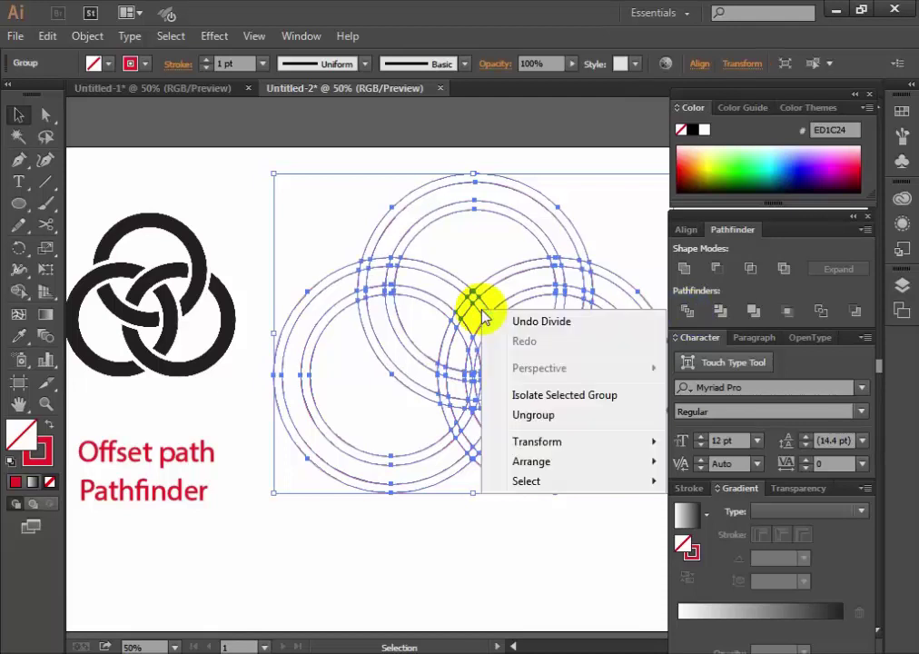
{"action": "left_click", "coordinate": [530, 415]}
{"action": "left_click", "coordinate": [507, 501]}
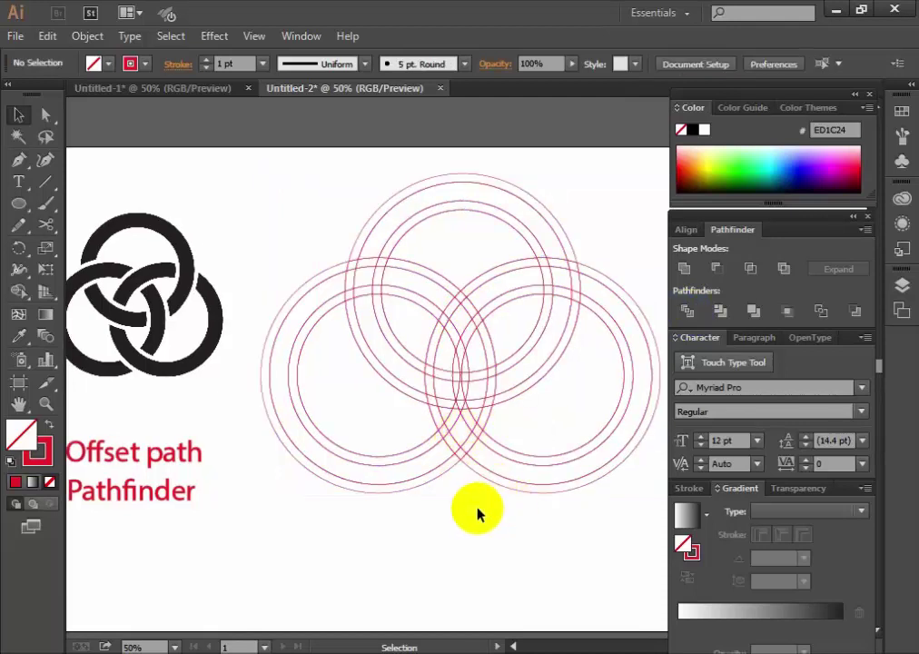
- Delete the outermost left, top and lower-right circles and leftover outer arcs
{"action": "left_click", "coordinate": [350, 266]}
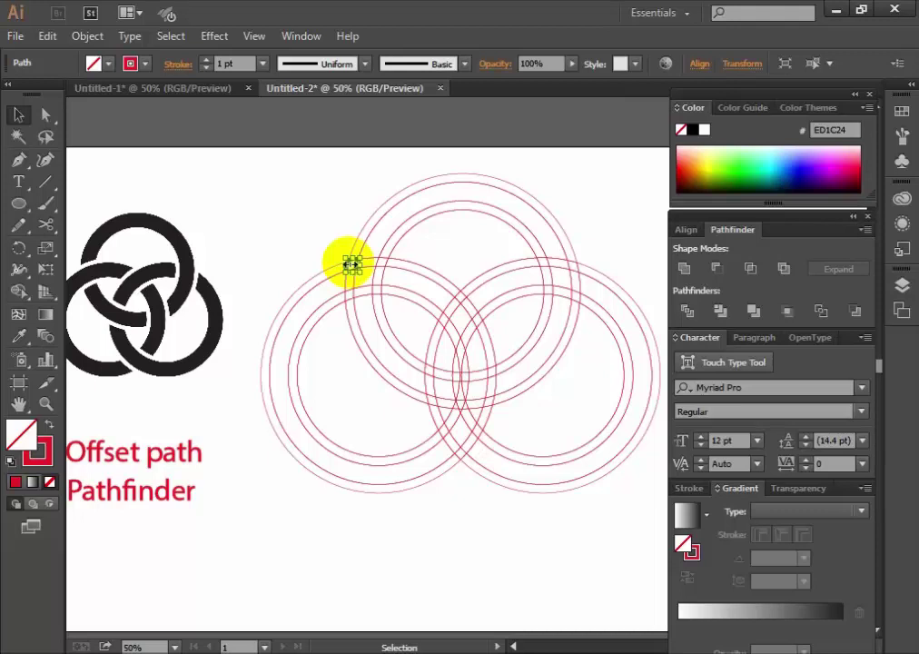
{"action": "key", "text": "Delete"}
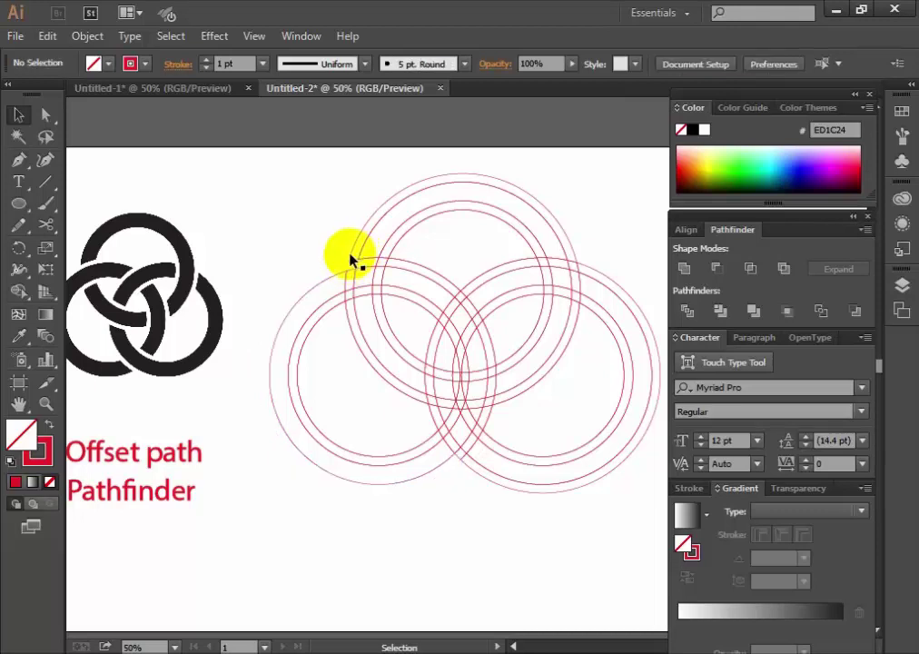
{"action": "left_click", "coordinate": [351, 261]}
{"action": "key", "text": "Delete"}
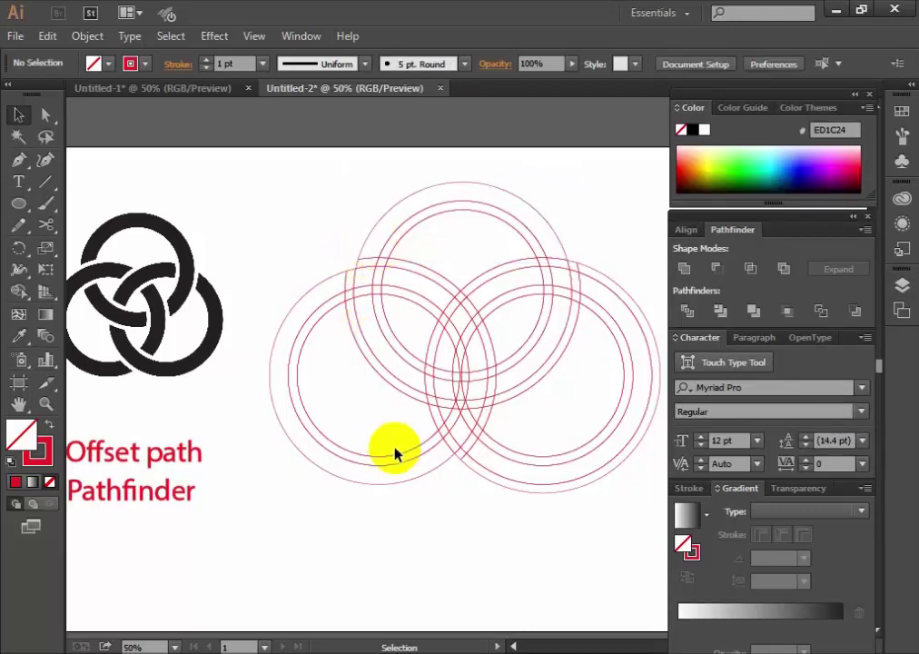
{"action": "left_click", "coordinate": [462, 468]}
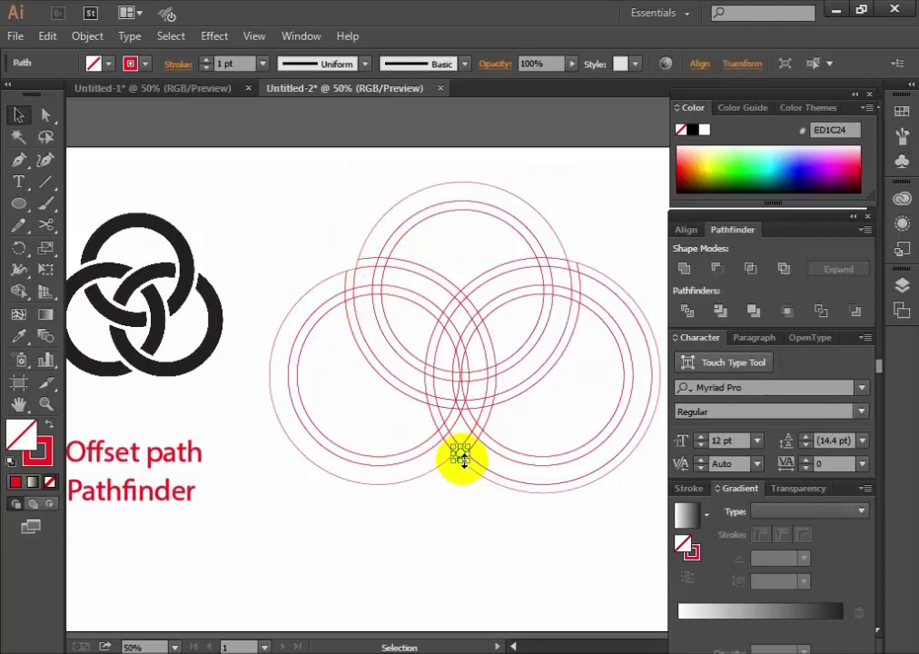
{"action": "key", "text": "Delete"}
{"action": "left_click", "coordinate": [468, 470]}
{"action": "key", "text": "Delete"}
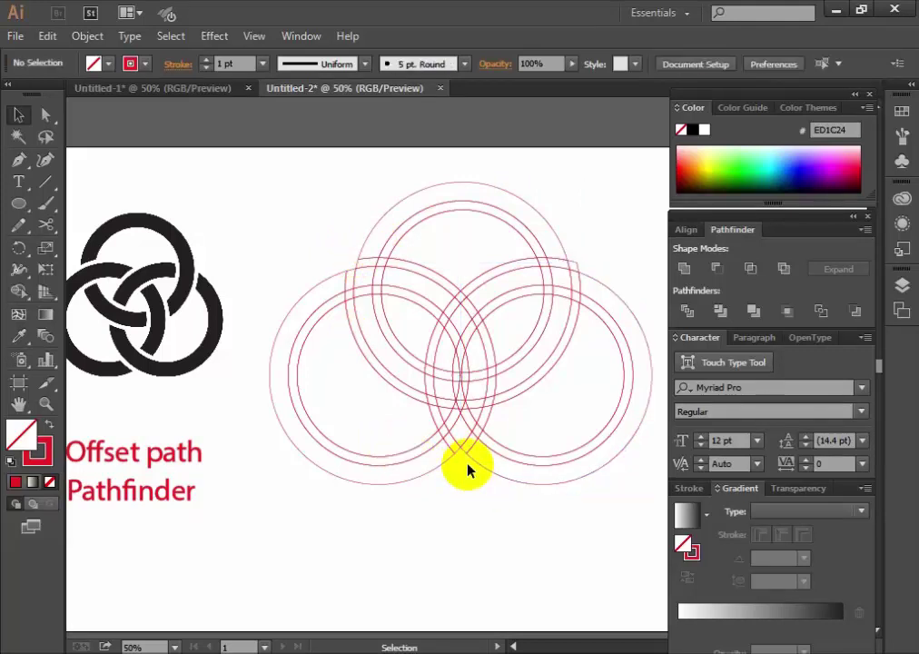
{"action": "left_click", "coordinate": [574, 336]}
{"action": "key", "text": "Delete"}
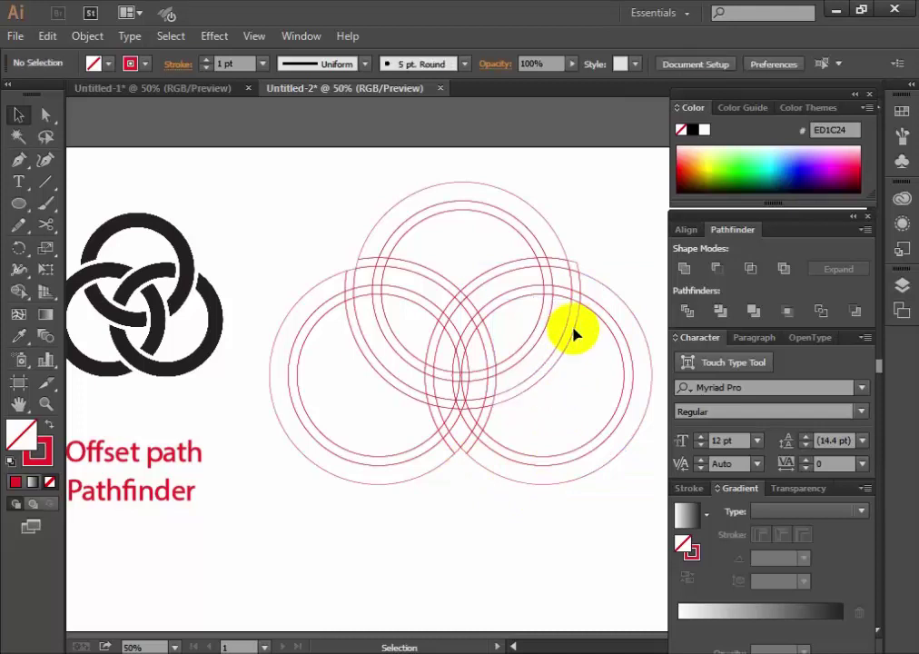
{"action": "left_click", "coordinate": [574, 335]}
{"action": "key", "text": "Delete"}
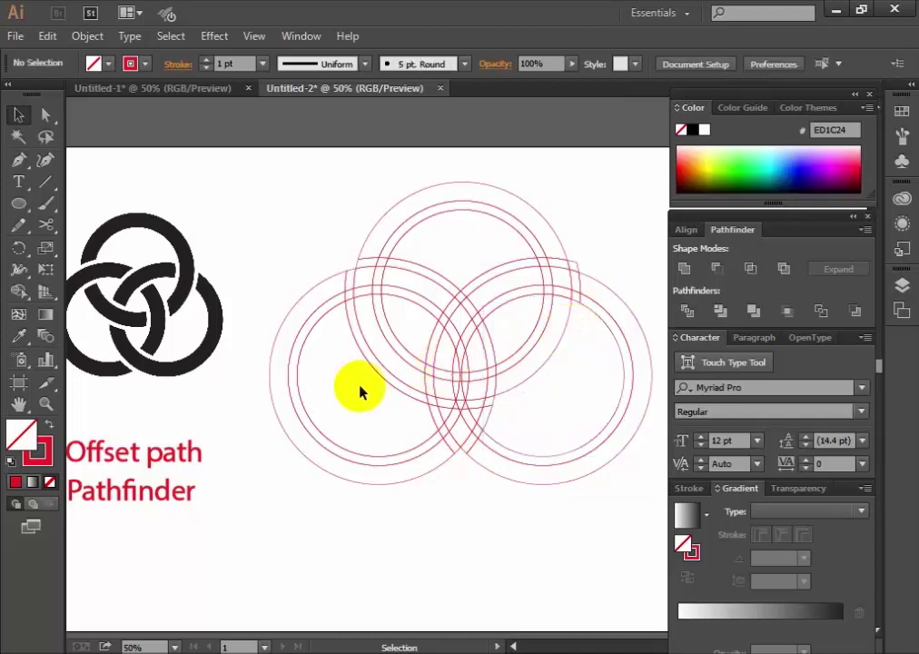
- Delete the arcs inside the left ring and at the upper-right and lower overlaps
{"action": "left_click", "coordinate": [385, 385]}
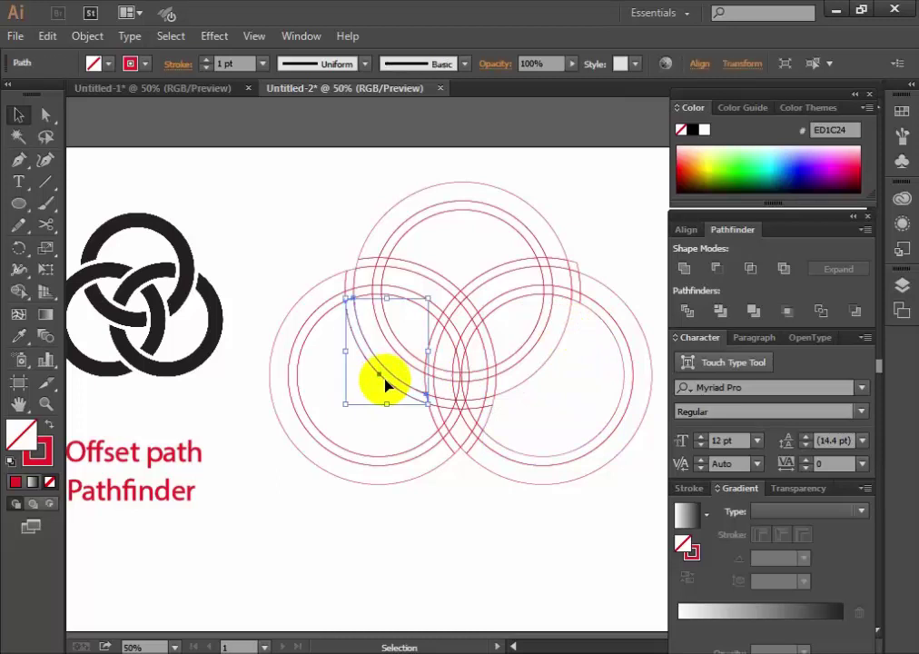
{"action": "key", "text": "Delete"}
{"action": "left_click", "coordinate": [385, 385]}
{"action": "key", "text": "Delete"}
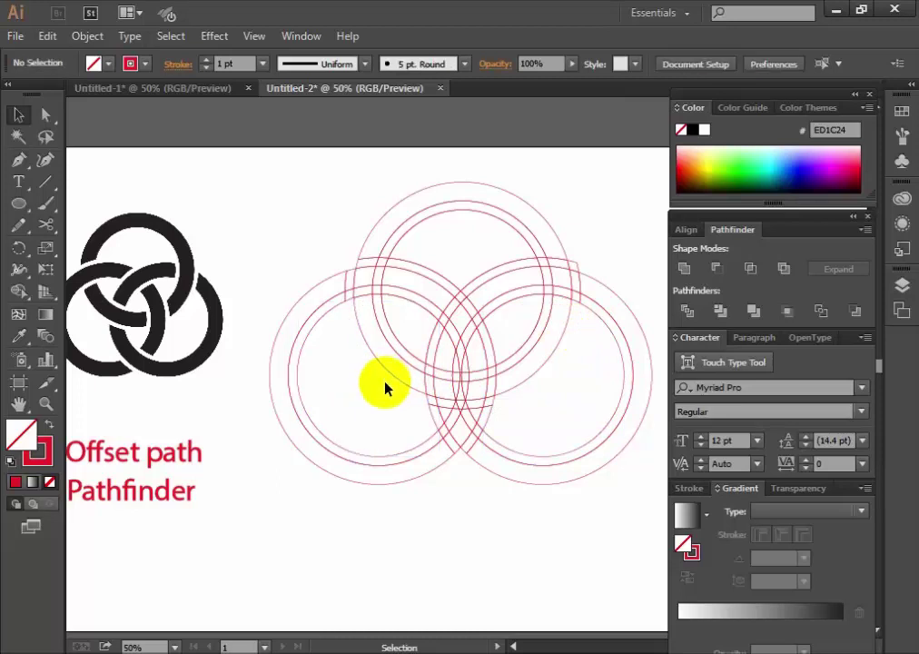
{"action": "left_click", "coordinate": [405, 266]}
{"action": "key", "text": "Delete"}
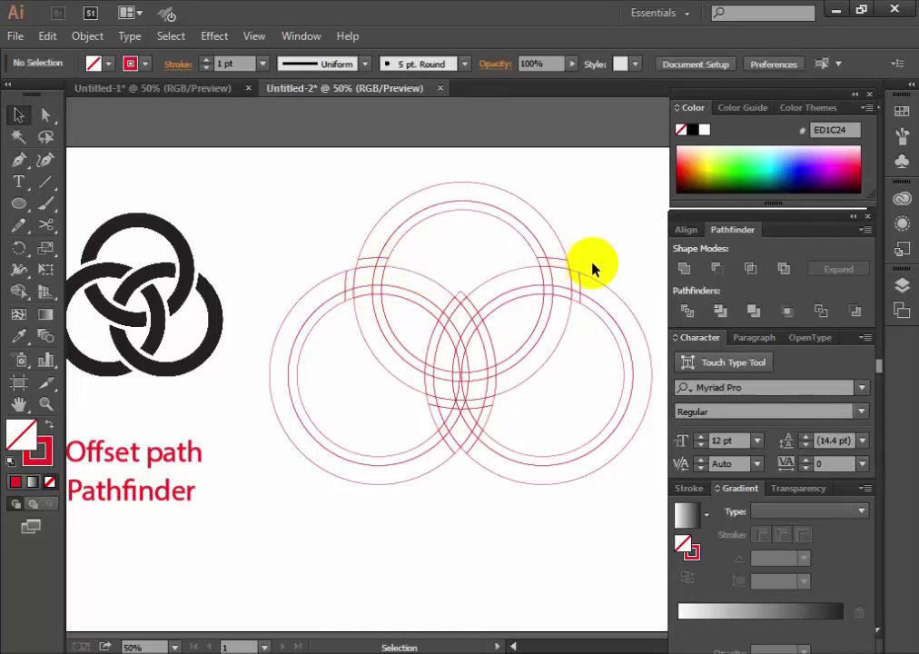
{"action": "left_click", "coordinate": [462, 297]}
{"action": "key", "text": "Delete"}
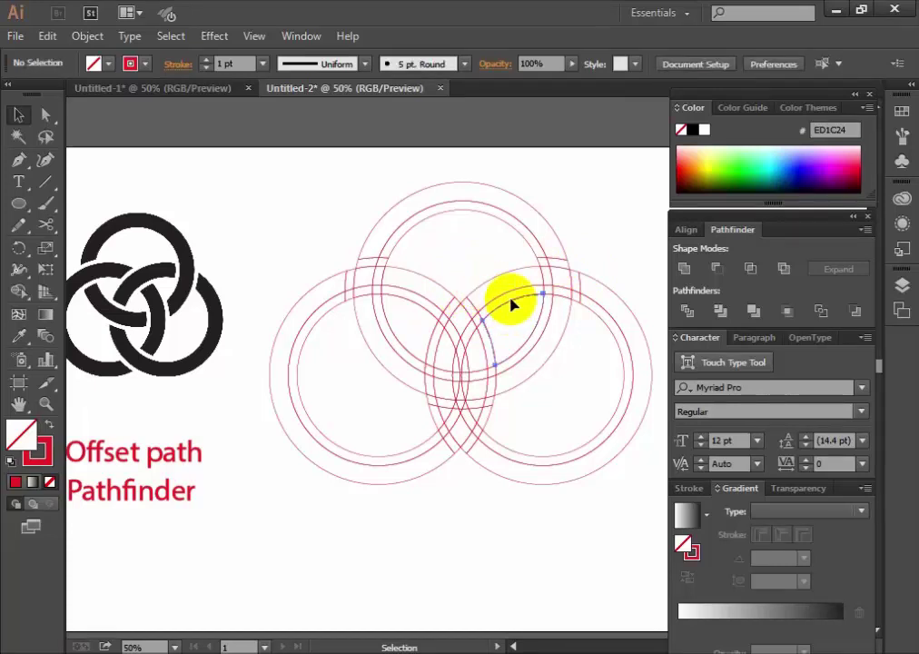
{"action": "left_click", "coordinate": [511, 306]}
{"action": "key", "text": "Delete"}
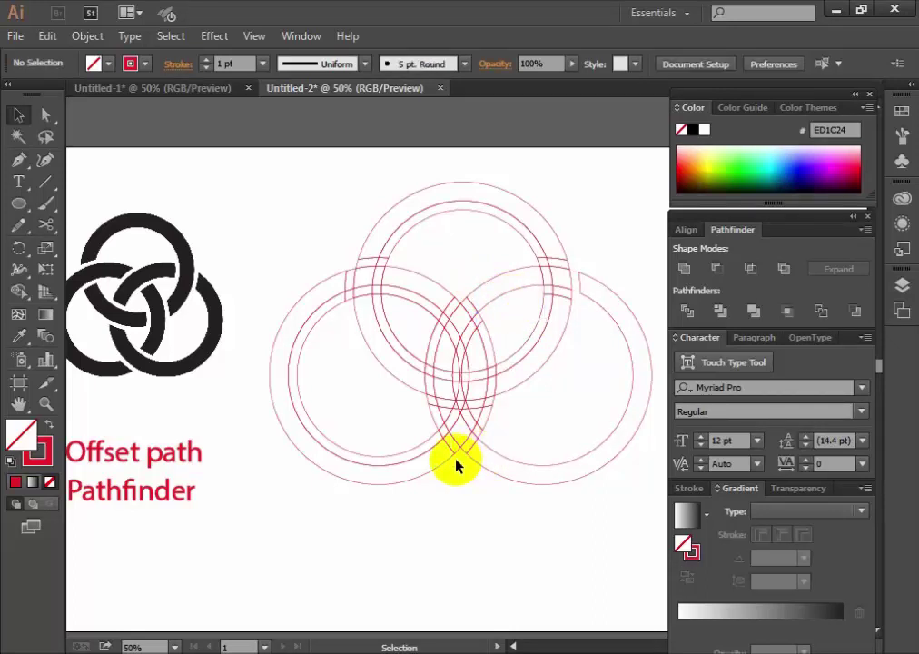
{"action": "left_click", "coordinate": [458, 455]}
{"action": "key", "text": "Delete"}
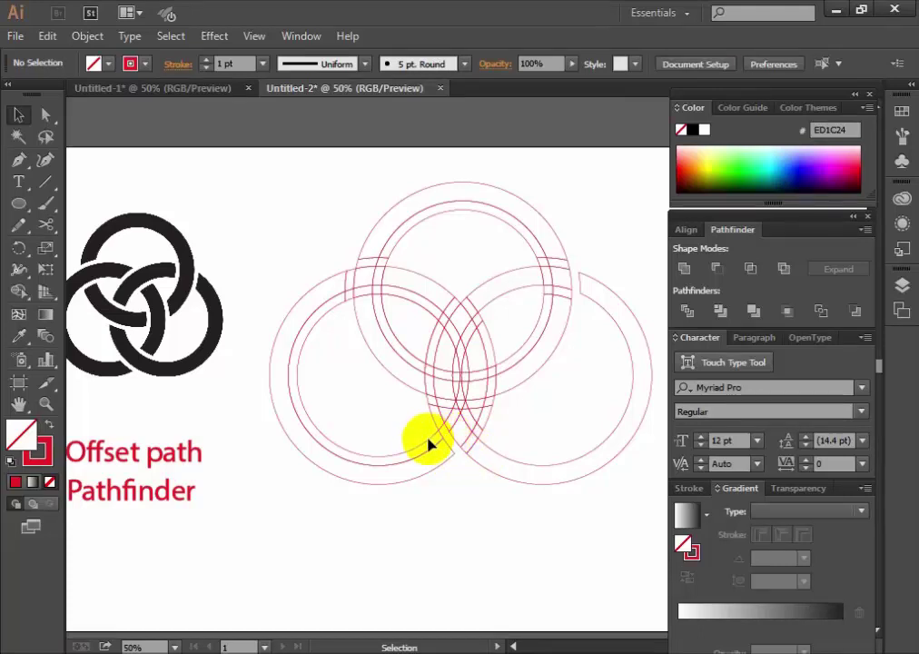
- Delete the left ring segments and the inner-ring arcs at the lower-left overlap
{"action": "left_click", "coordinate": [429, 440]}
{"action": "key", "text": "Delete"}
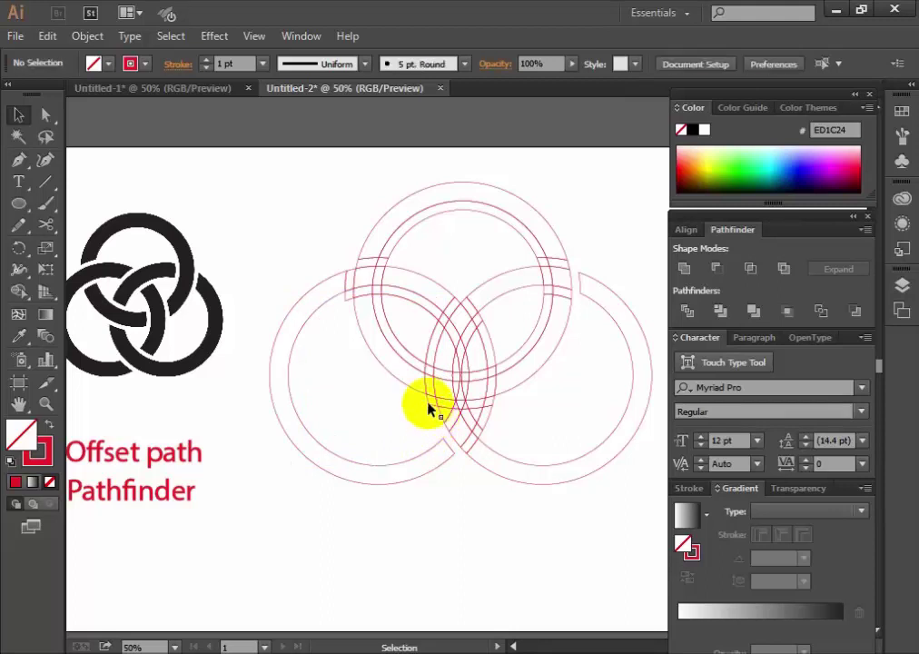
{"action": "left_click", "coordinate": [430, 405]}
{"action": "key", "text": "Delete"}
{"action": "left_click", "coordinate": [405, 348]}
{"action": "key", "text": "Delete"}
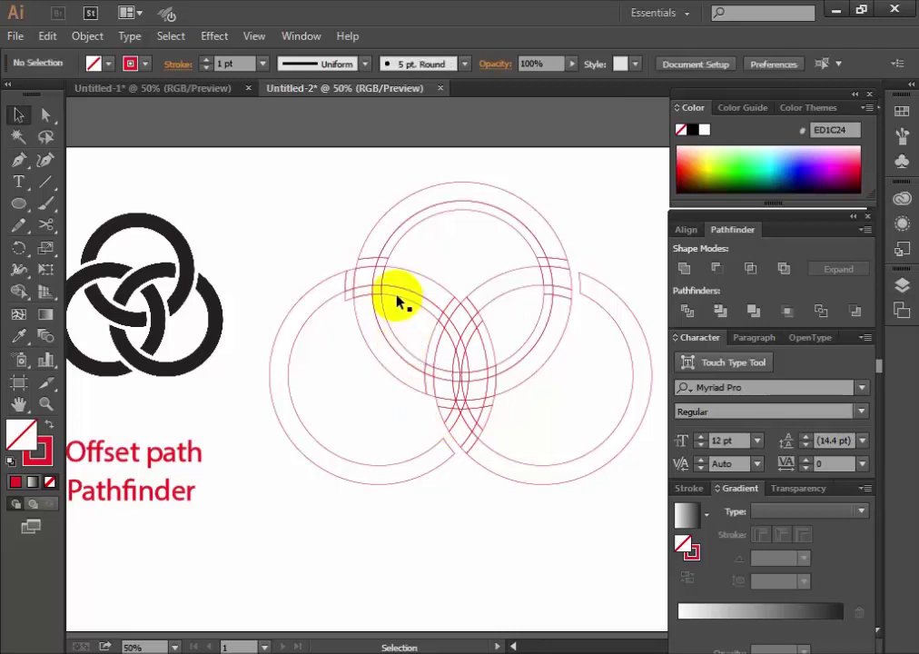
{"action": "left_click", "coordinate": [390, 299]}
{"action": "key", "text": "Delete"}
{"action": "left_click", "coordinate": [383, 309]}
{"action": "key", "text": "Delete"}
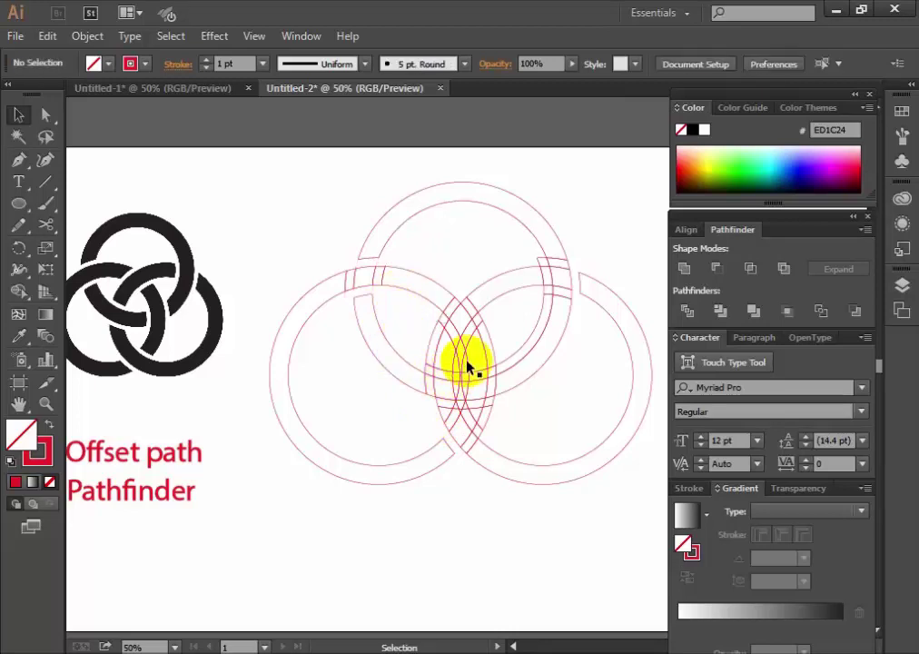
- Delete the arcs at the central overlap and the upper-right crossings
{"action": "left_click", "coordinate": [437, 329]}
{"action": "key", "text": "Delete"}
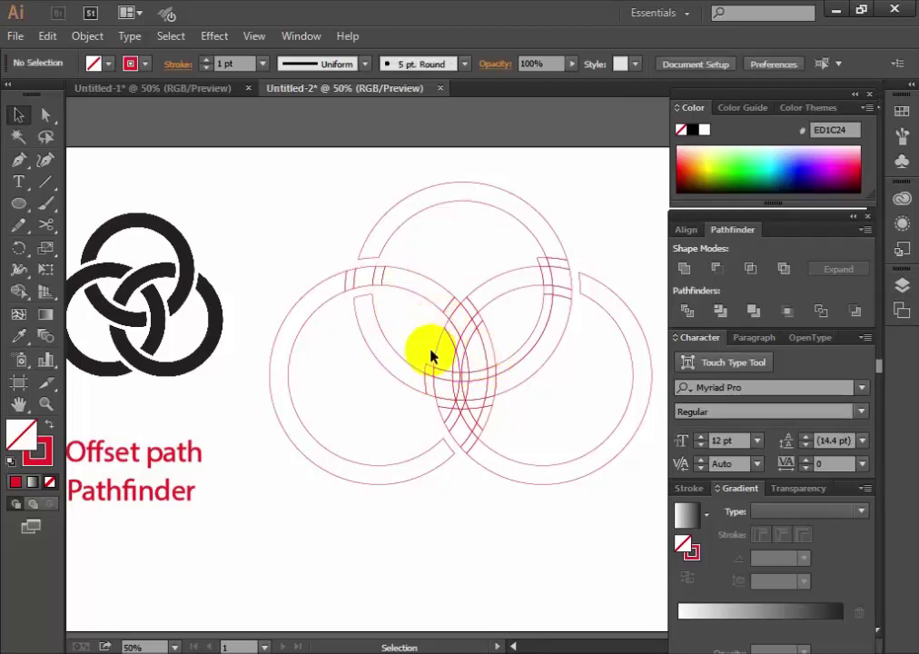
{"action": "left_click", "coordinate": [427, 364]}
{"action": "key", "text": "Delete"}
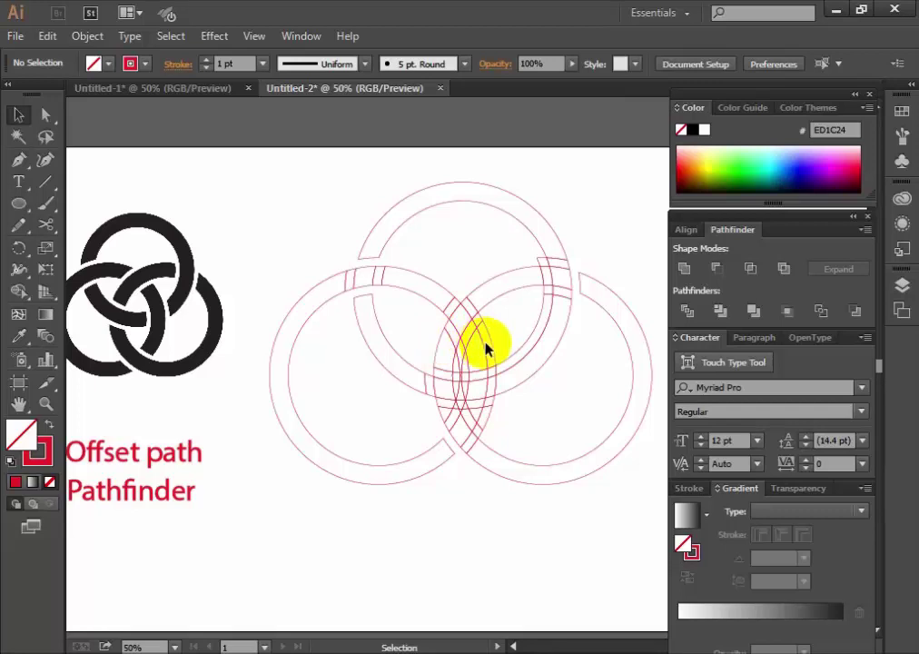
{"action": "left_click", "coordinate": [538, 263]}
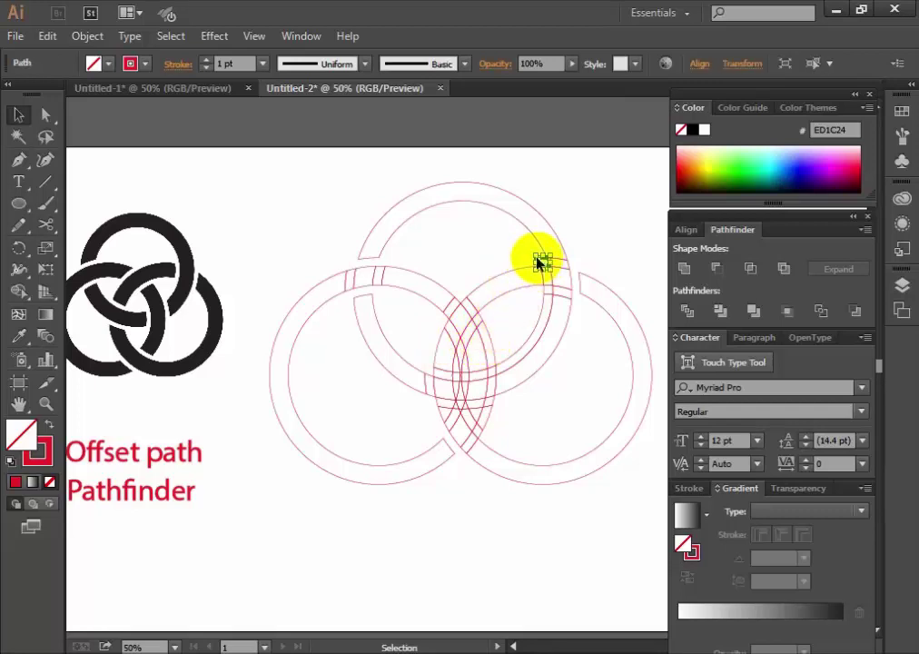
{"action": "key", "text": "Delete"}
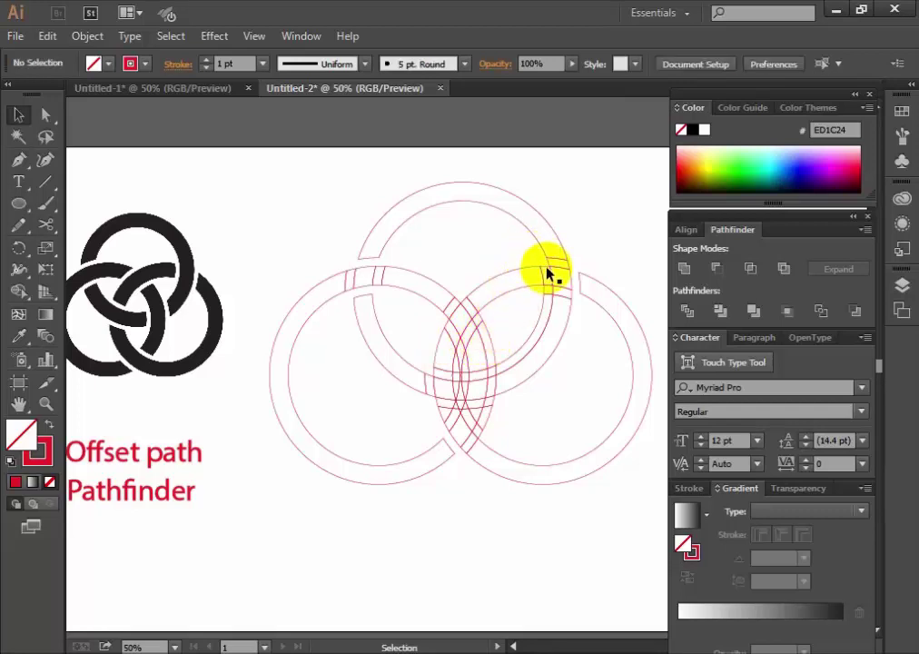
{"action": "left_click", "coordinate": [547, 272]}
{"action": "key", "text": "Delete"}
{"action": "left_click", "coordinate": [547, 287]}
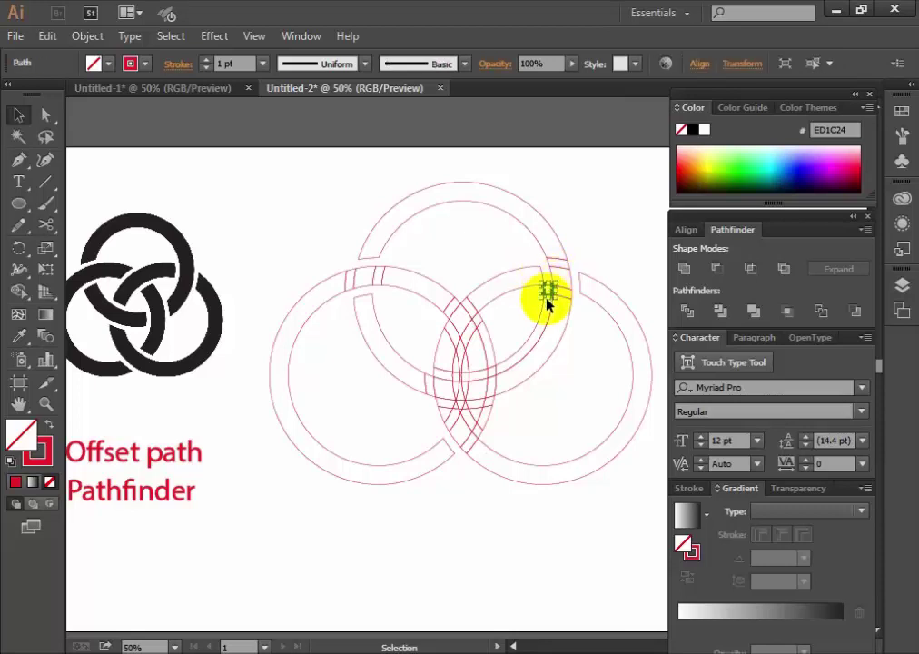
{"action": "key", "text": "Delete"}
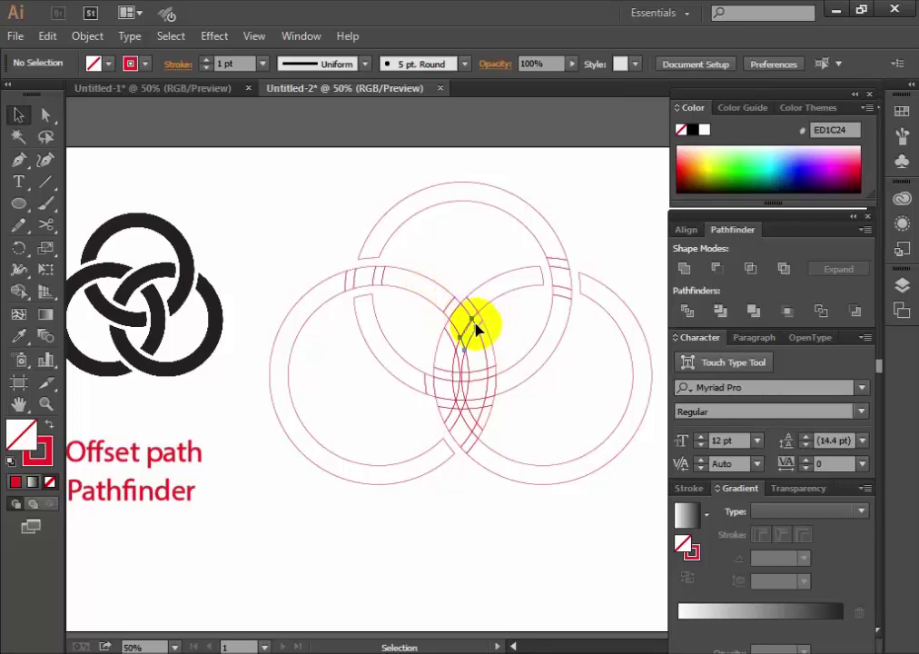
- Delete the small triangular leftover piece at the lower overlap
{"action": "left_click", "coordinate": [480, 322]}
{"action": "left_click", "coordinate": [484, 320]}
{"action": "left_click", "coordinate": [466, 408]}
{"action": "left_click", "coordinate": [471, 414]}
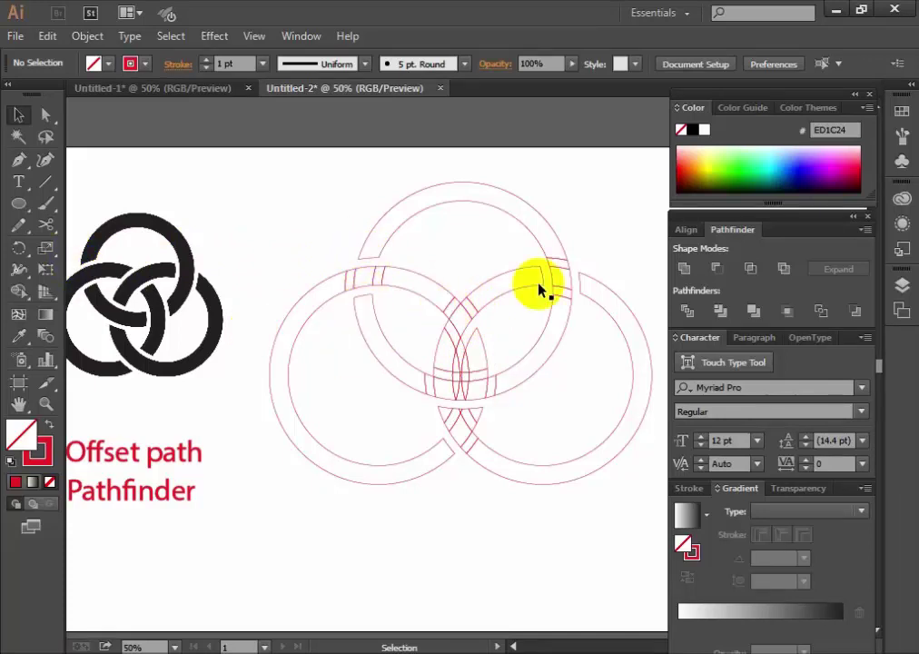
{"action": "left_click", "coordinate": [477, 419]}
{"action": "key", "text": "Delete"}
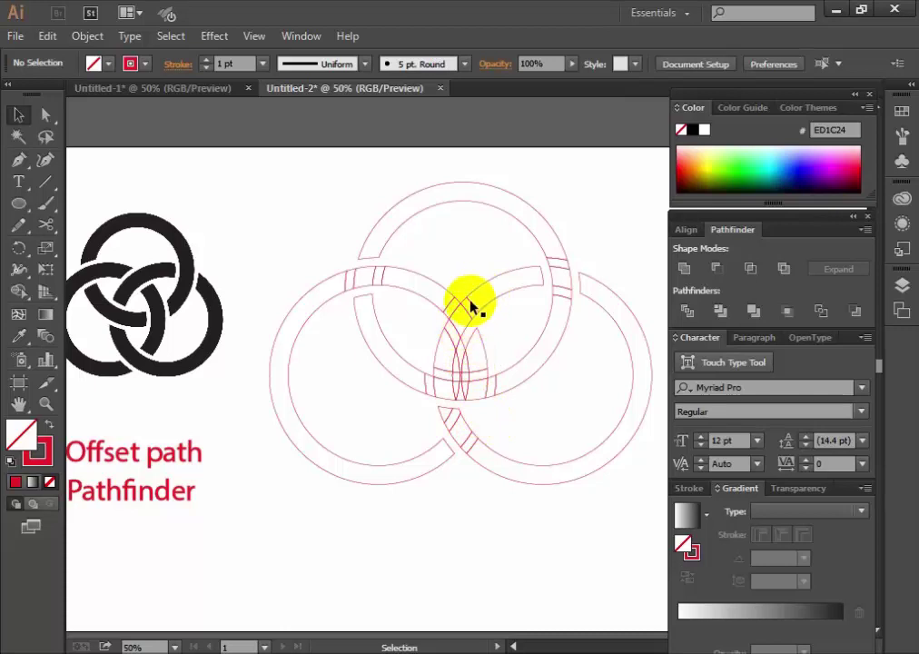
- Select the small fragments at the ring crossing with the Selection and Direct Selection tools
{"action": "left_click", "coordinate": [436, 376]}
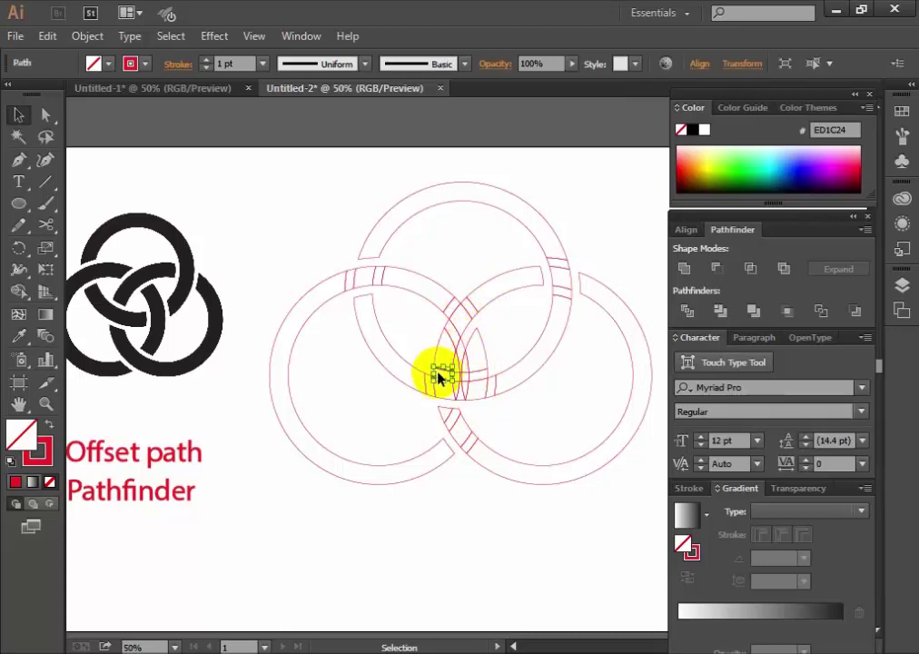
{"action": "left_click", "coordinate": [452, 375]}
{"action": "left_click", "coordinate": [454, 375]}
{"action": "left_click", "coordinate": [453, 376]}
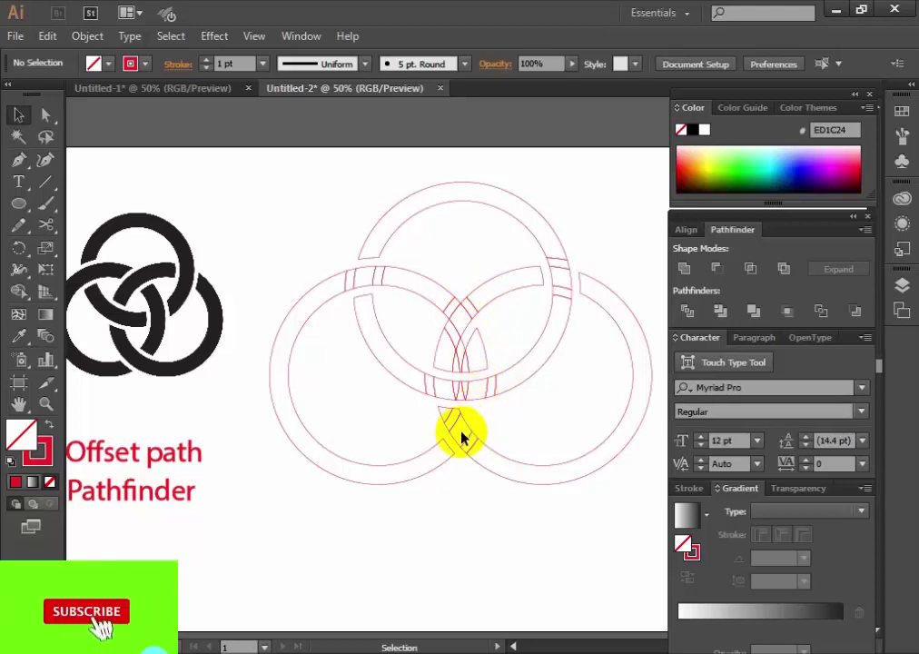
{"action": "key", "text": "a"}
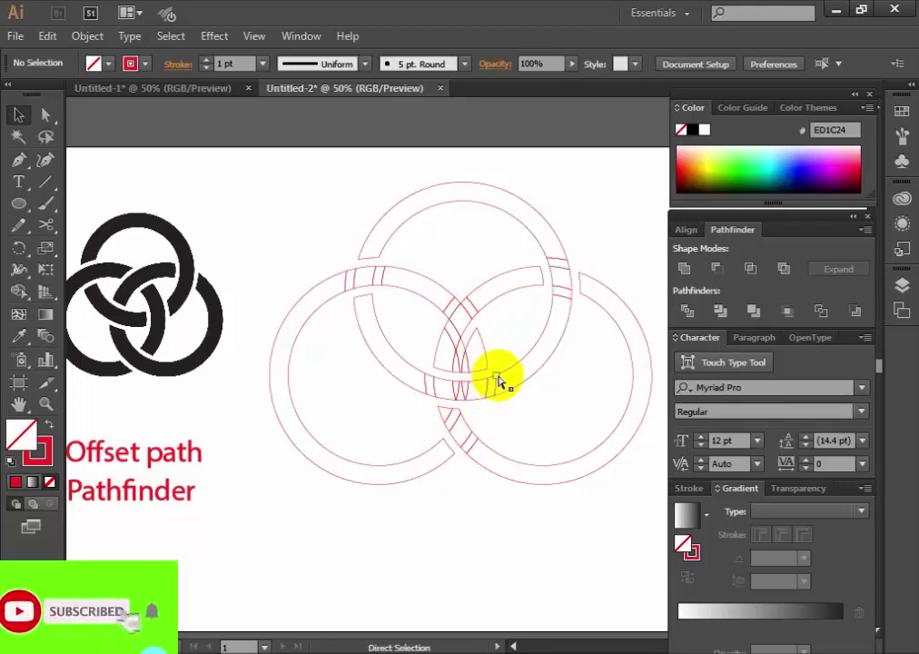
{"action": "left_click", "coordinate": [498, 377]}
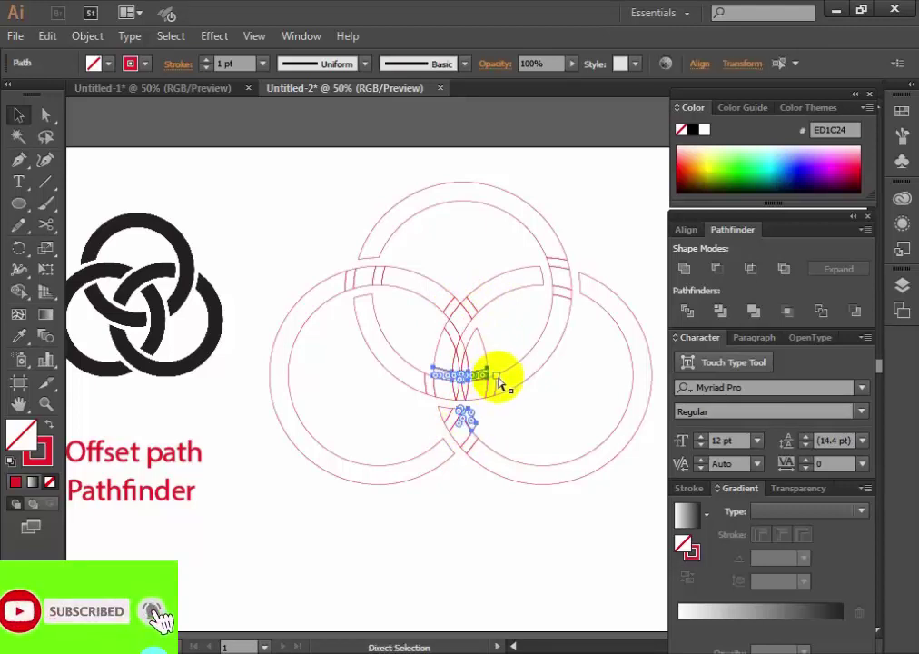
{"action": "key", "text": "v"}
{"action": "left_click", "coordinate": [502, 421]}
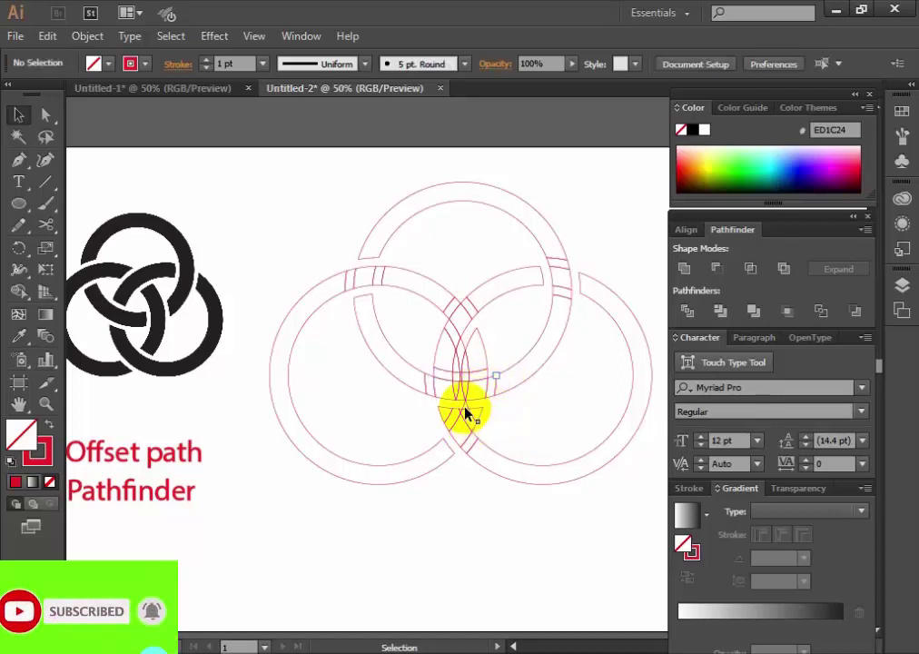
- Delete three more leftover fragments at the rings' bottom-centre intersection
{"action": "left_click", "coordinate": [464, 408]}
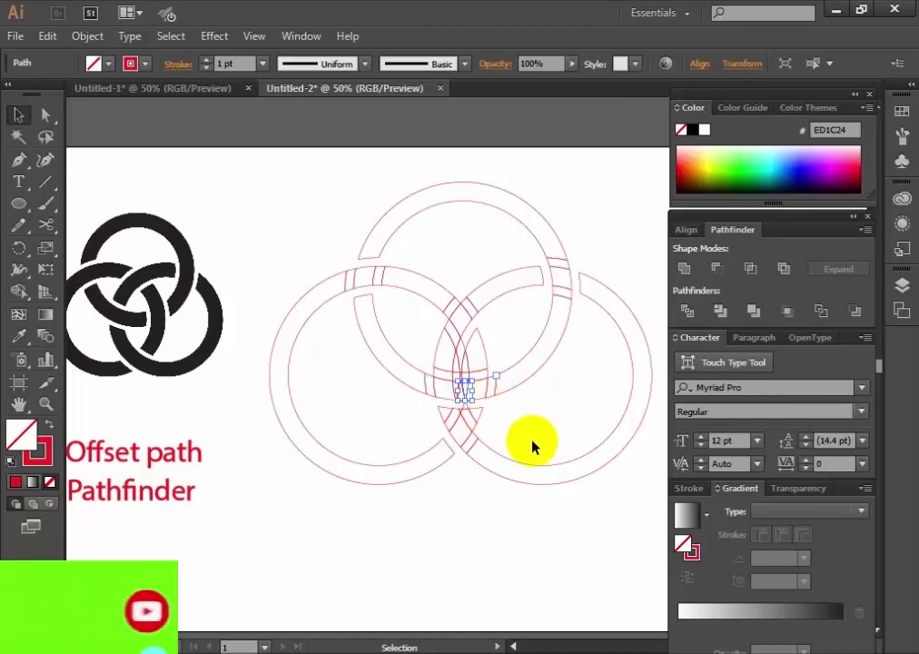
{"action": "key", "text": "Delete"}
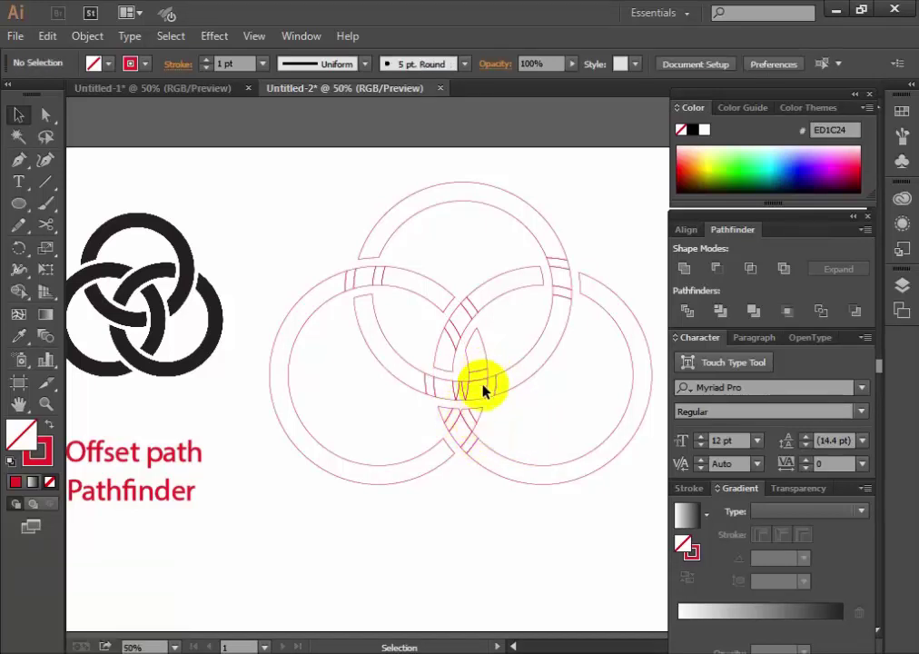
{"action": "left_click", "coordinate": [460, 388]}
{"action": "key", "text": "Delete"}
{"action": "left_click", "coordinate": [460, 390]}
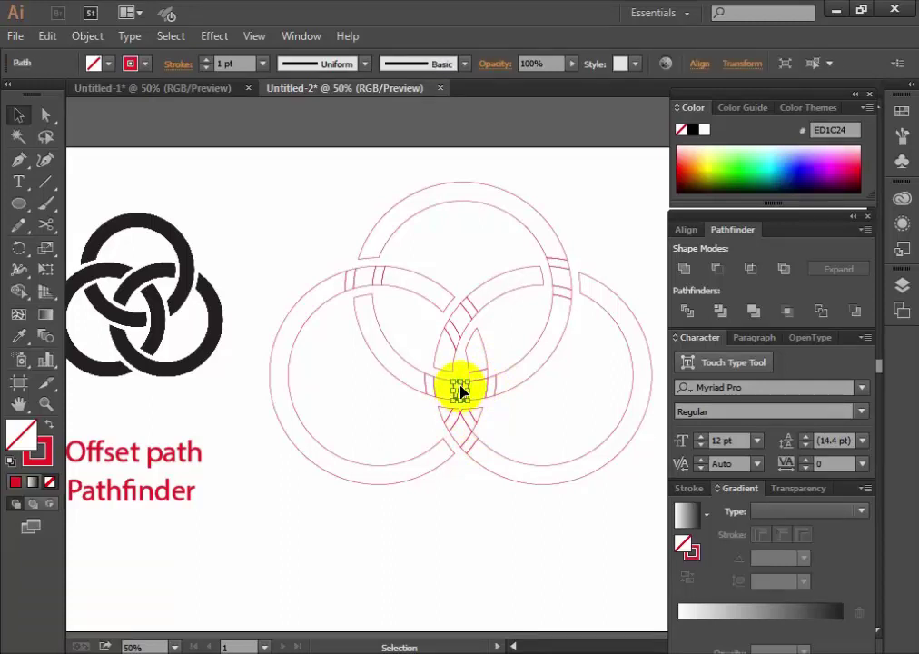
{"action": "key", "text": "Delete"}
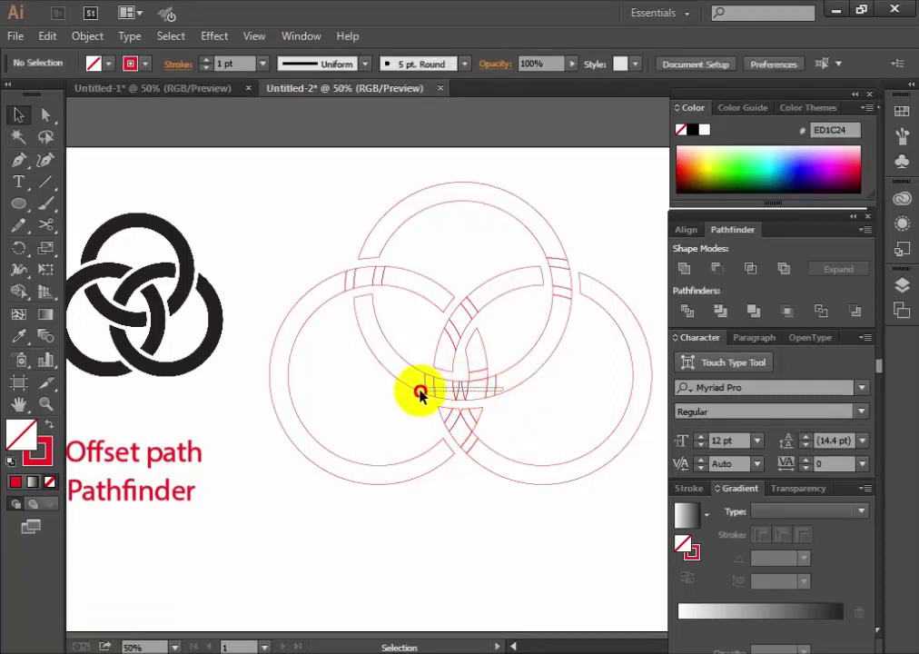
- Unite the lower wedge piece into the right ring
{"action": "left_click", "coordinate": [421, 389]}
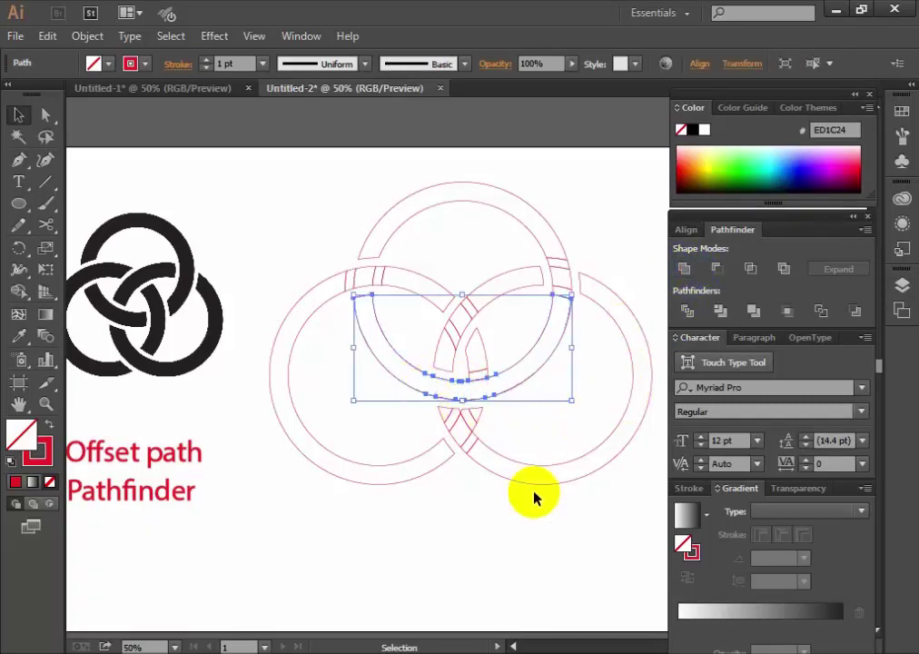
{"action": "left_click", "coordinate": [483, 488]}
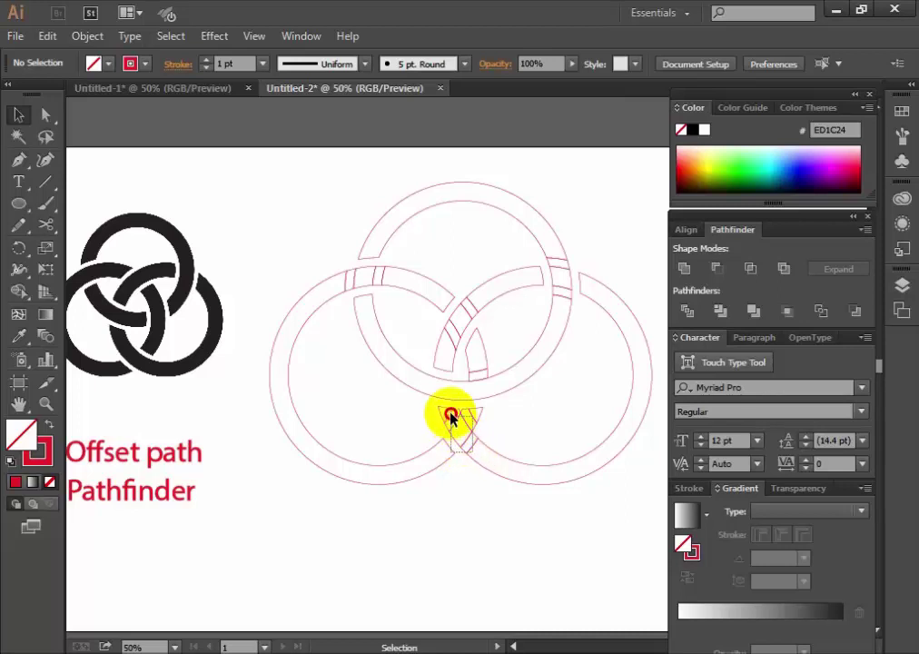
{"action": "left_click", "coordinate": [450, 415]}
{"action": "left_click", "coordinate": [685, 268]}
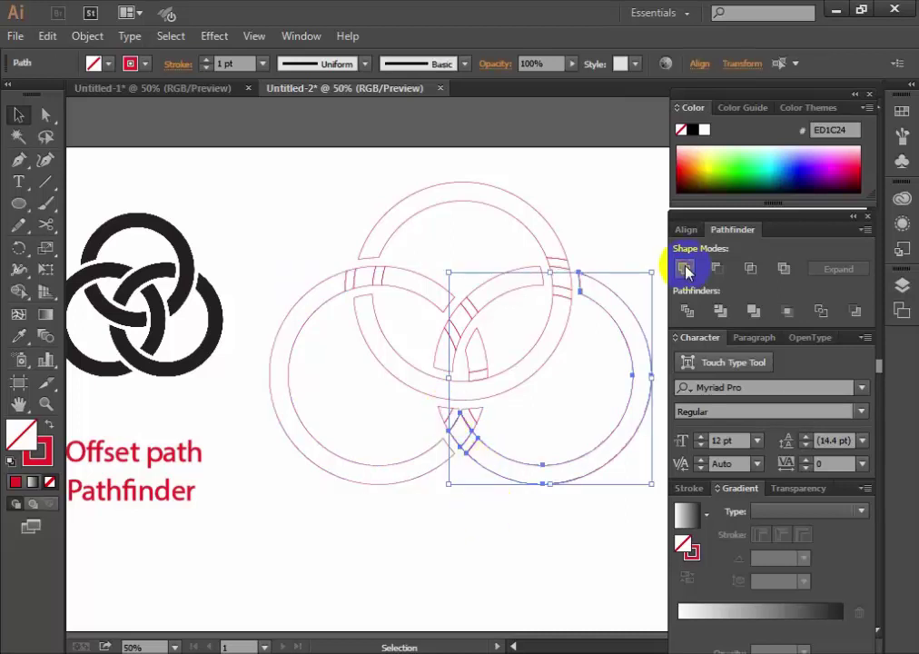
{"action": "left_click", "coordinate": [468, 518]}
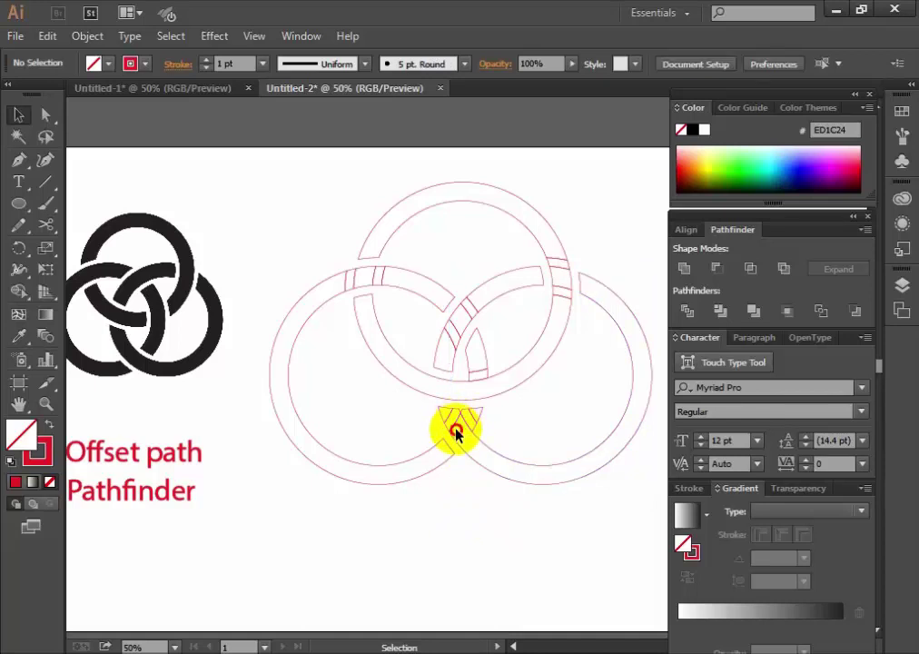
{"action": "left_click", "coordinate": [445, 415]}
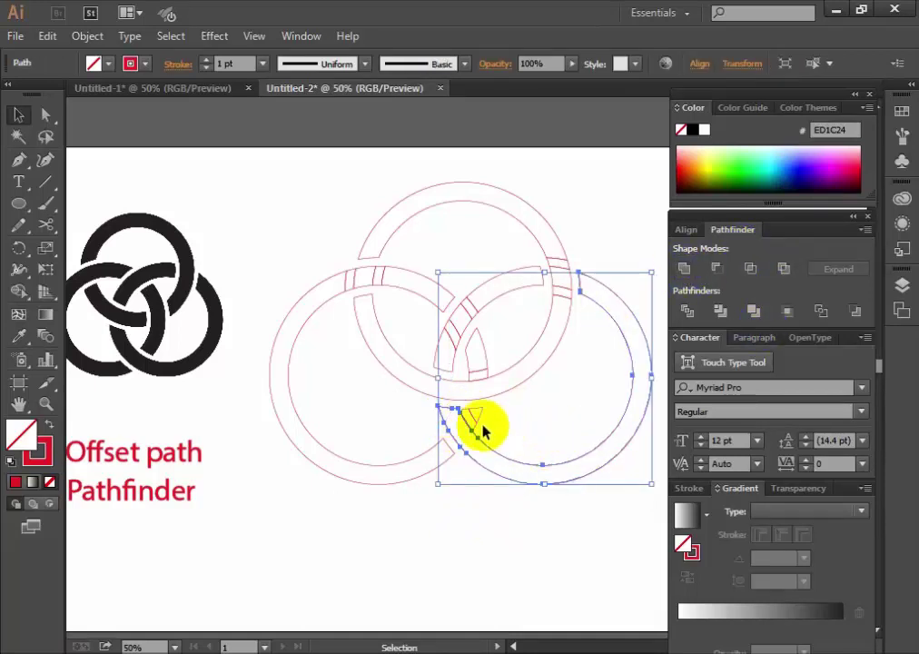
{"action": "left_click", "coordinate": [685, 267]}
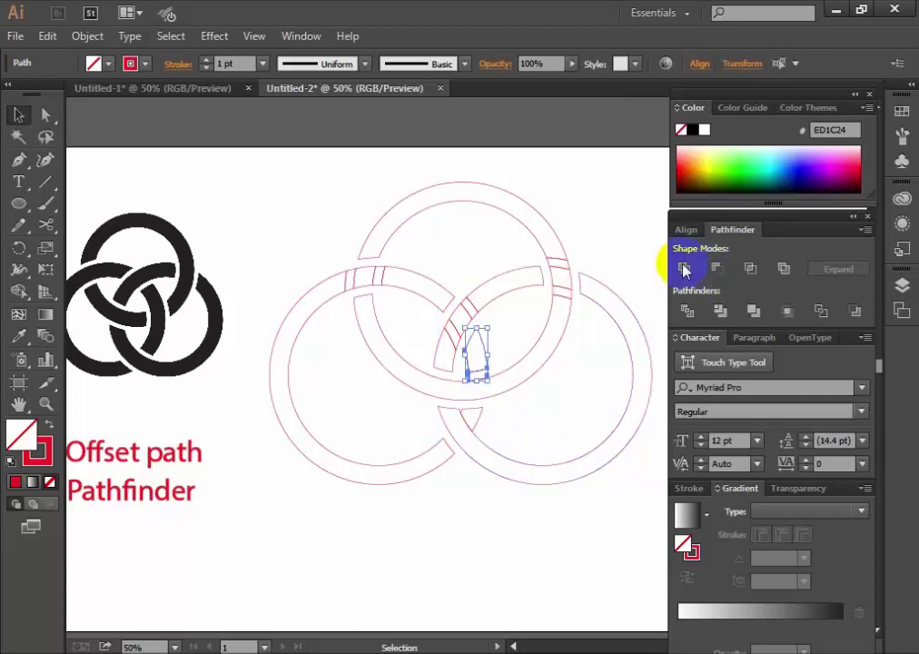
- Unite the wedge inside the top ring and delete the stray pieces near the top crossings
{"action": "left_click", "coordinate": [455, 328]}
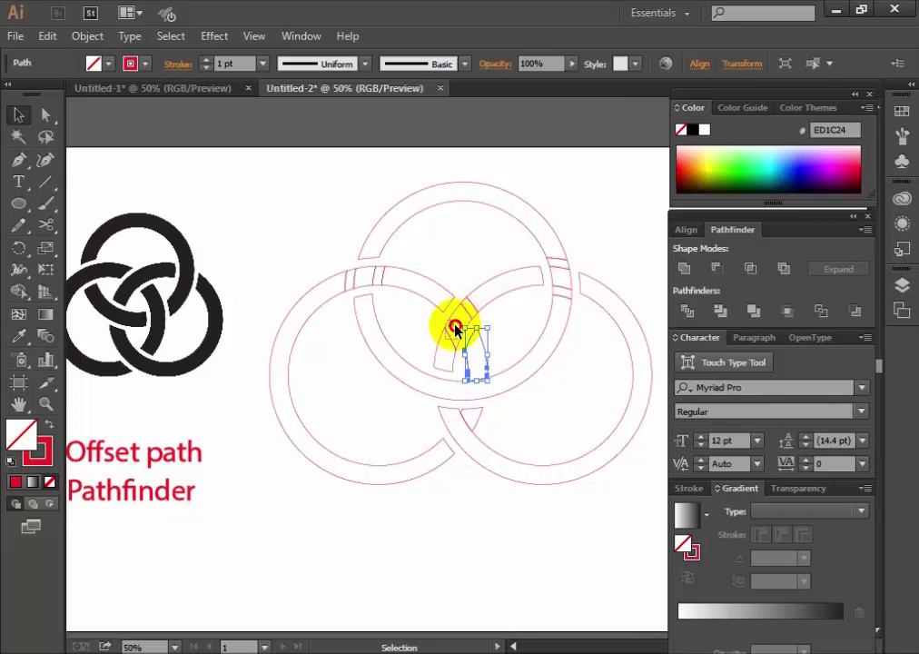
{"action": "left_click", "coordinate": [685, 268]}
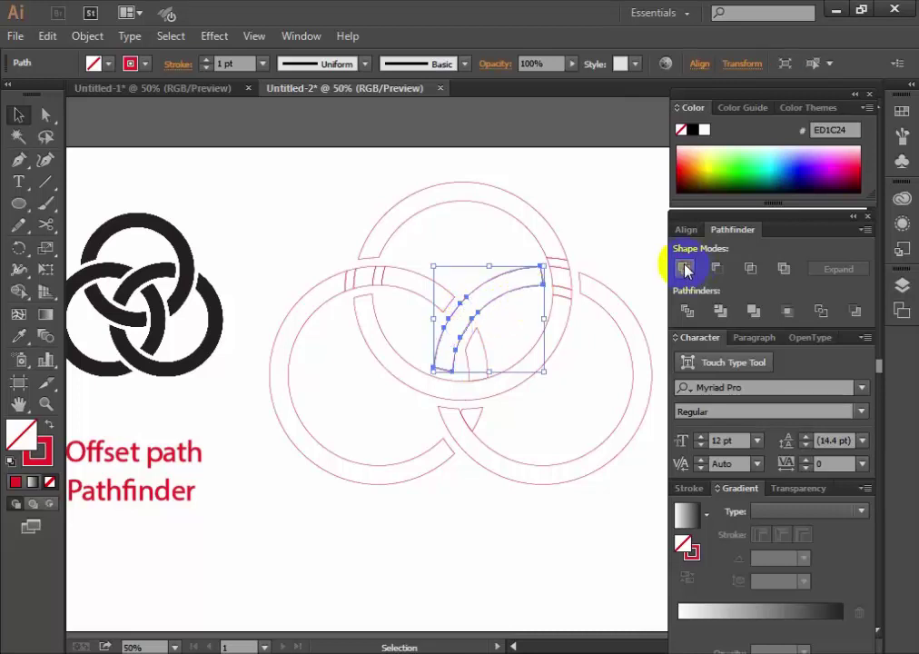
{"action": "left_click", "coordinate": [504, 544]}
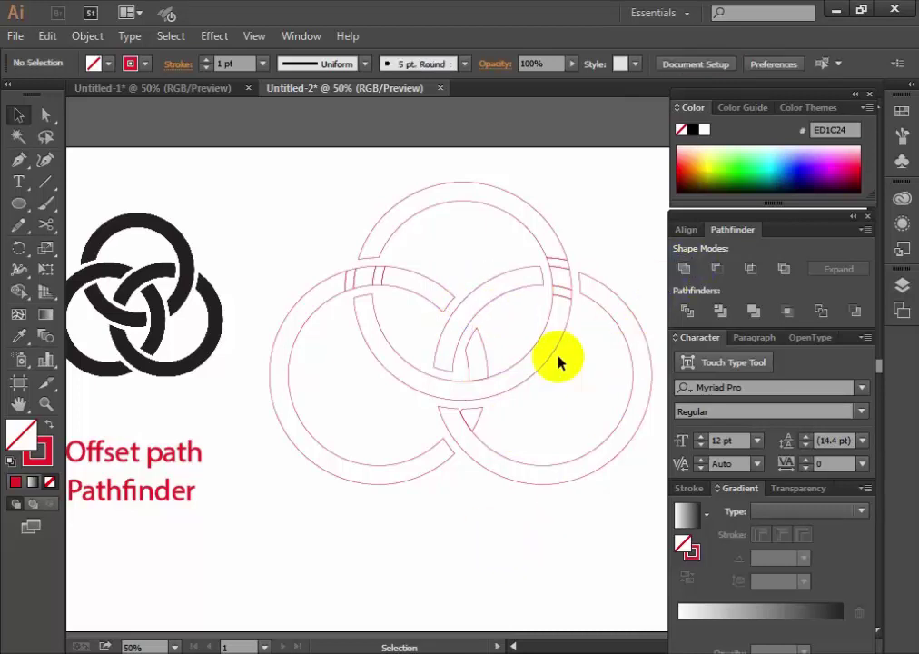
{"action": "left_click", "coordinate": [556, 289]}
{"action": "key", "text": "Delete"}
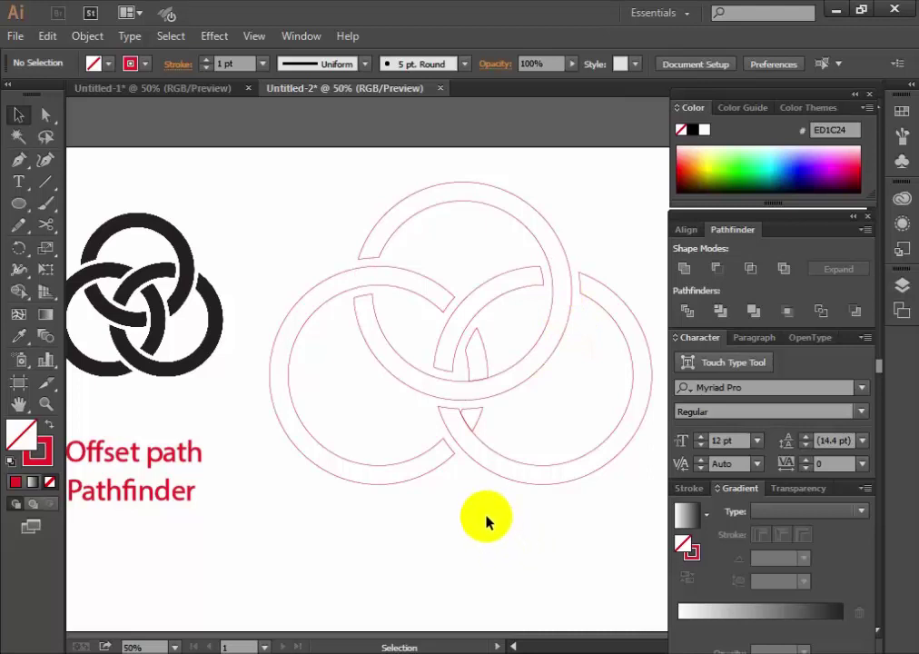
- Fill the top ring with red
{"action": "left_click_drag", "start_coordinate": [321, 186], "coordinate": [629, 540]}
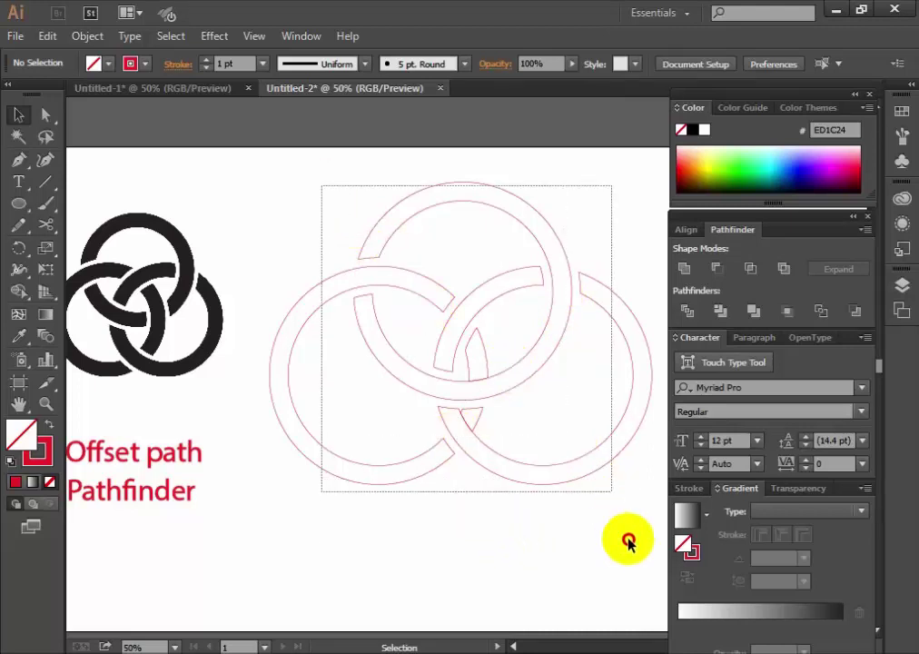
{"action": "left_click", "coordinate": [519, 392]}
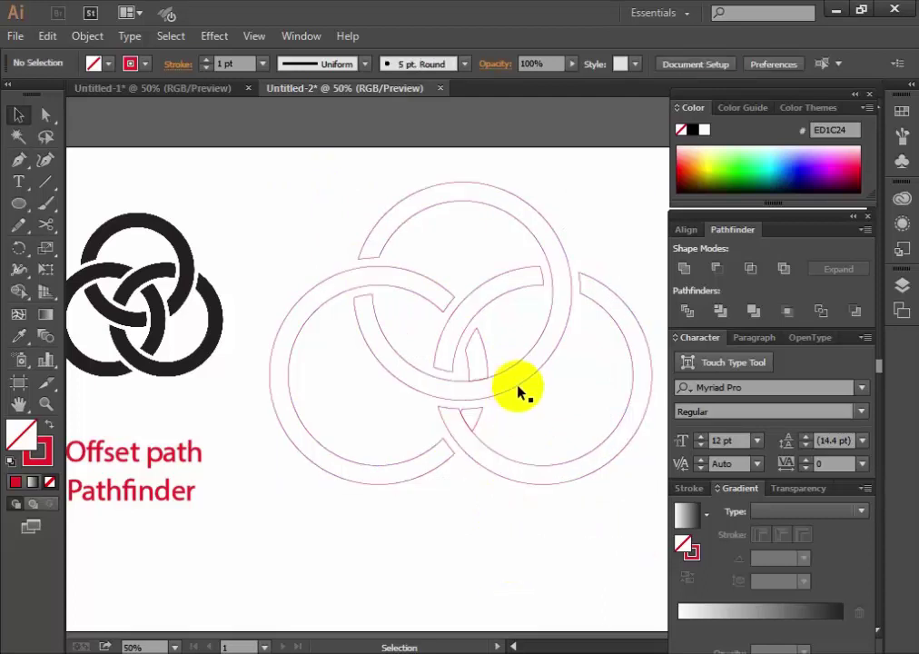
{"action": "left_click", "coordinate": [523, 382]}
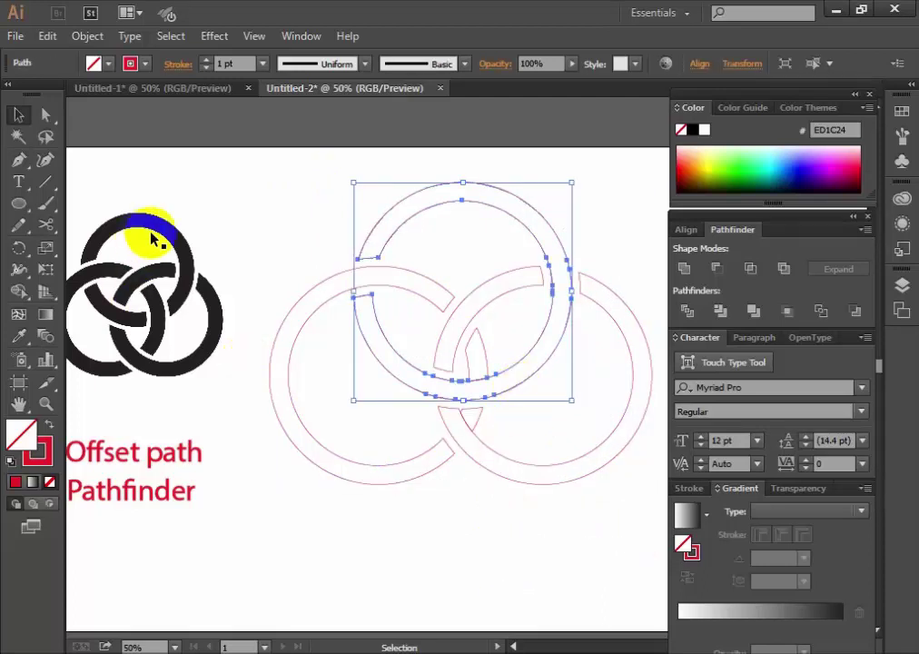
{"action": "left_click", "coordinate": [107, 65]}
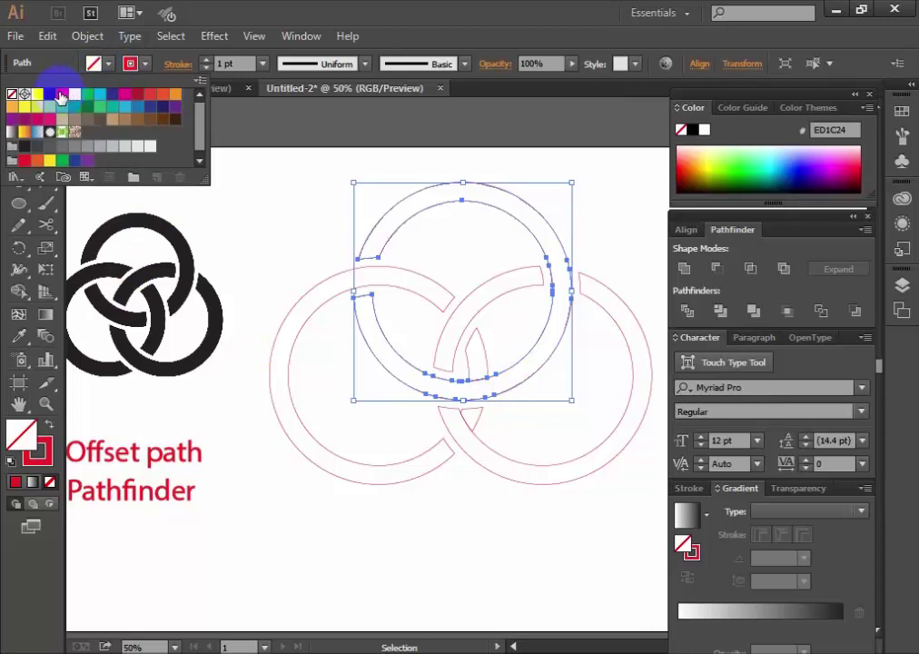
{"action": "left_click", "coordinate": [62, 94]}
{"action": "left_click", "coordinate": [379, 515]}
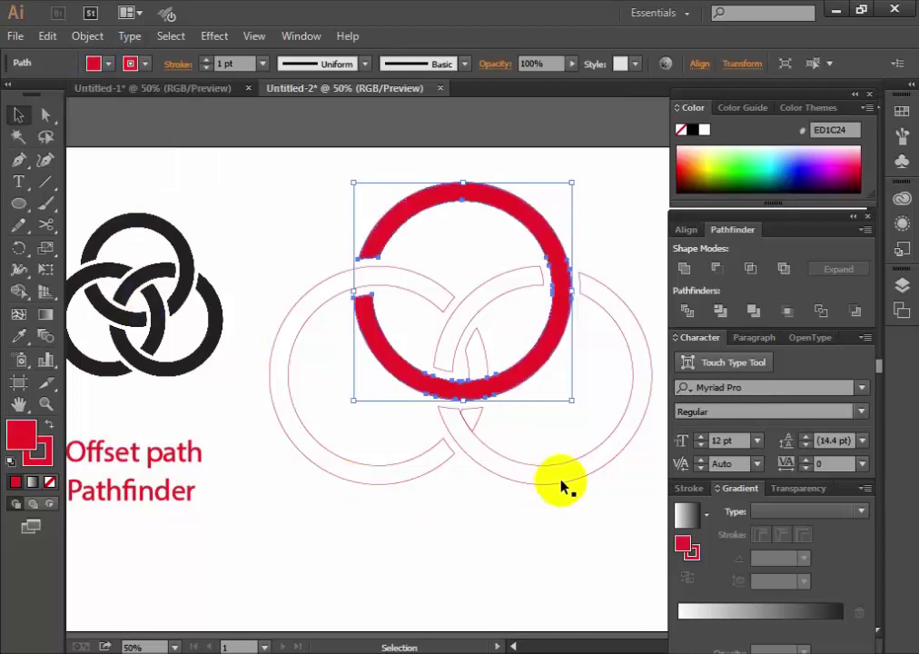
- Give the right ring a green stroke and green fill
{"action": "left_click", "coordinate": [558, 482]}
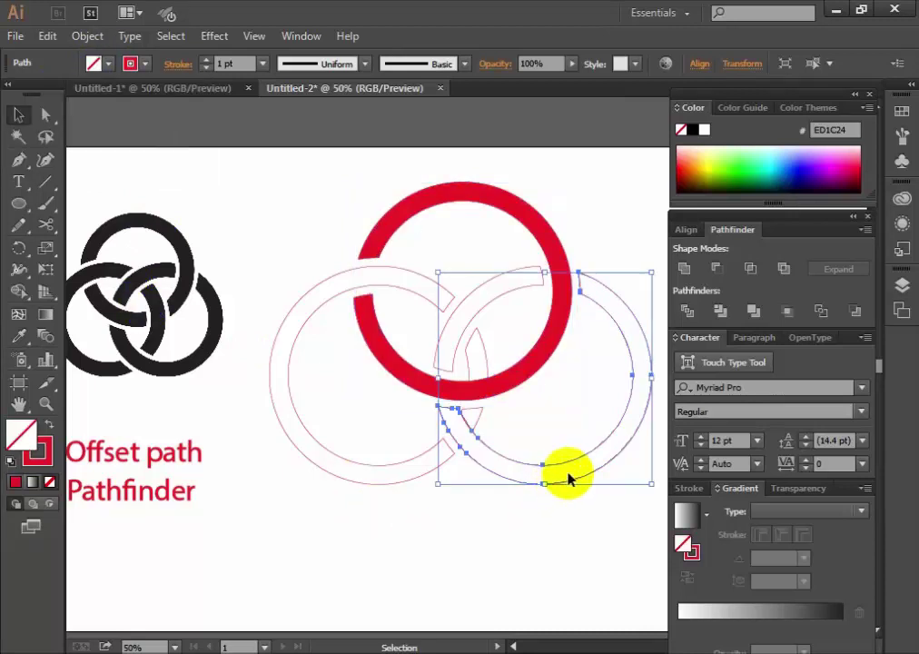
{"action": "left_click", "coordinate": [471, 298], "text": "shift"}
{"action": "left_click", "coordinate": [142, 58]}
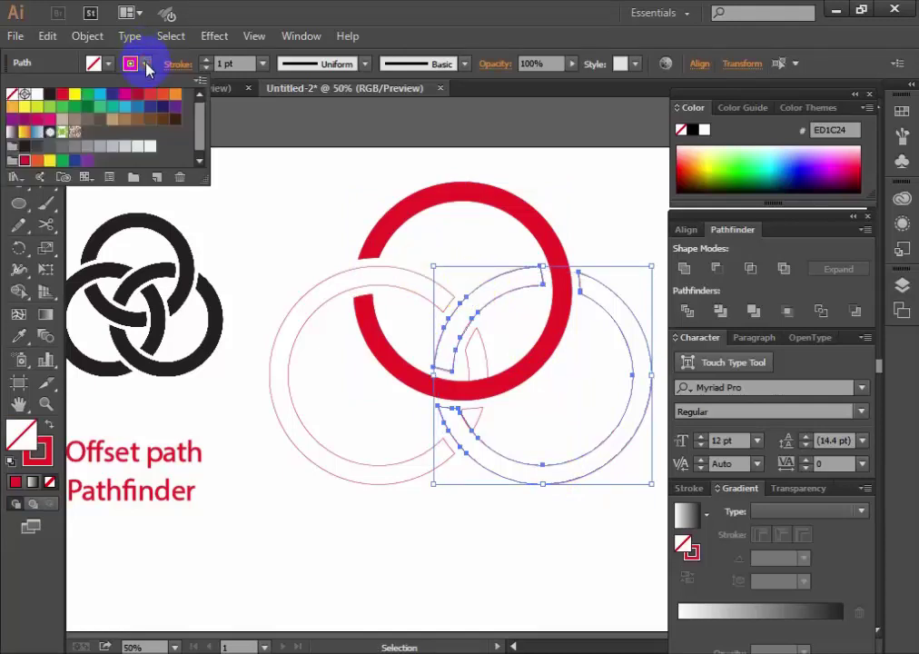
{"action": "left_click", "coordinate": [88, 97]}
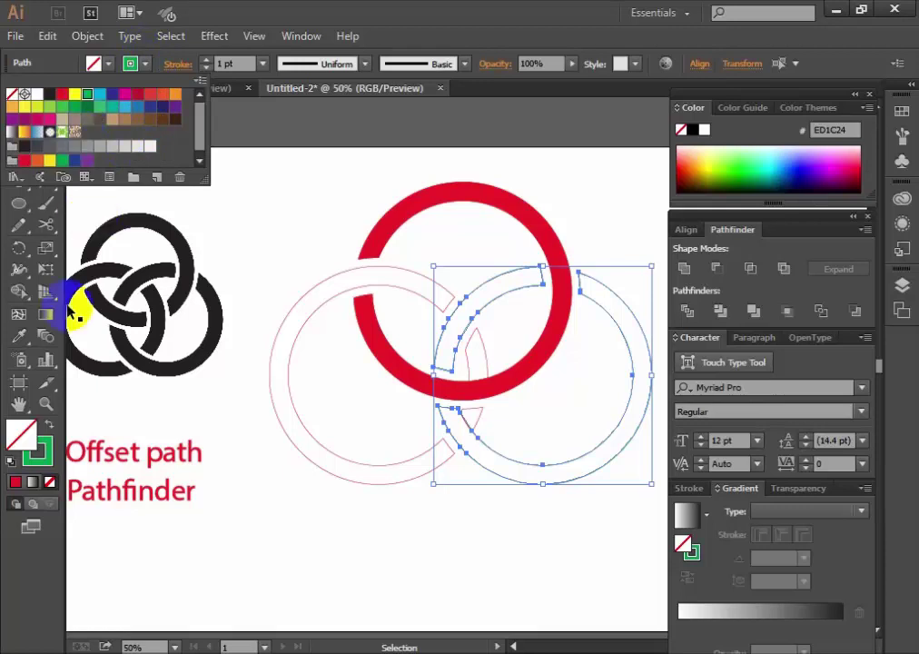
{"action": "left_click_drag", "start_coordinate": [89, 100], "coordinate": [32, 445]}
{"action": "left_click", "coordinate": [21, 434]}
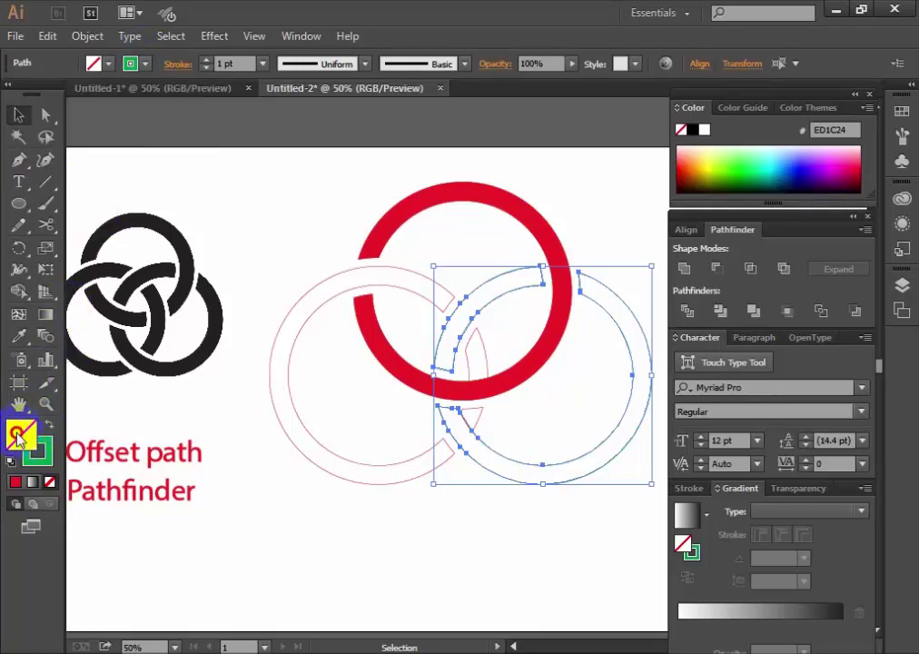
{"action": "left_click", "coordinate": [108, 66]}
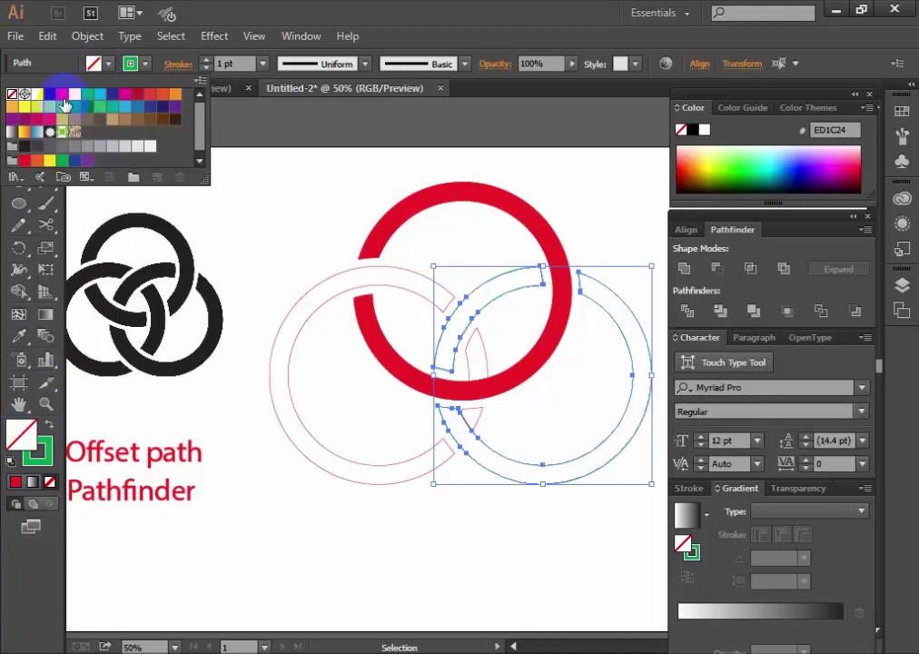
{"action": "left_click", "coordinate": [87, 110]}
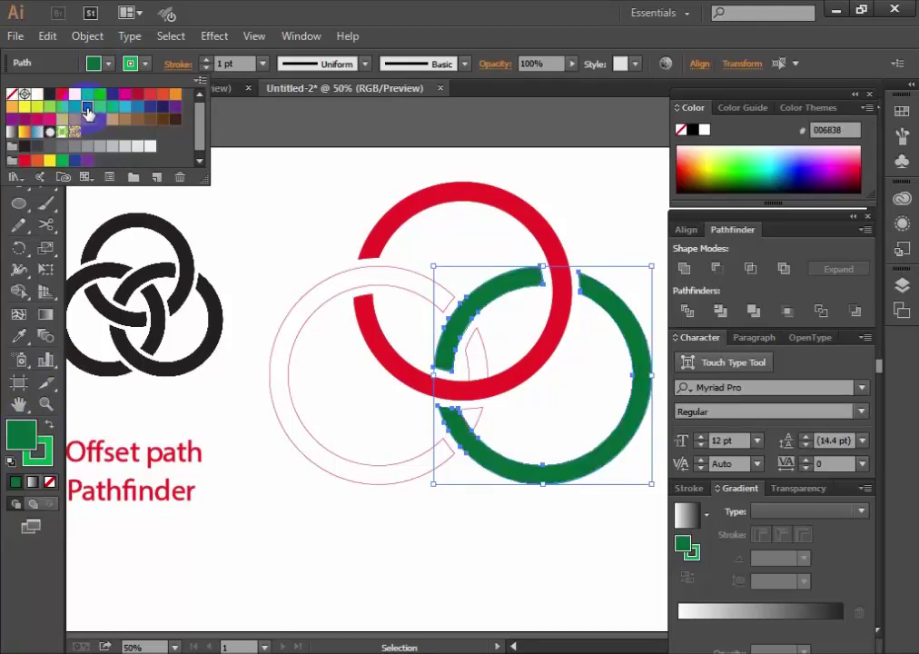
{"action": "left_click", "coordinate": [421, 525]}
- Fill the left ring and its small middle piece with dark blue
{"action": "left_click_drag", "start_coordinate": [355, 516], "coordinate": [281, 354]}
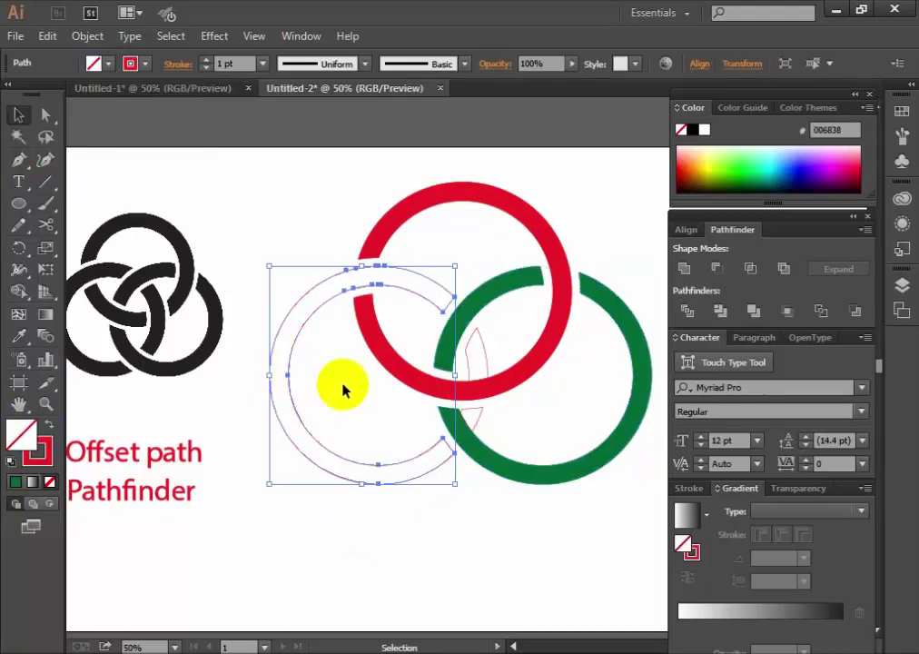
{"action": "left_click", "coordinate": [481, 409], "text": "shift"}
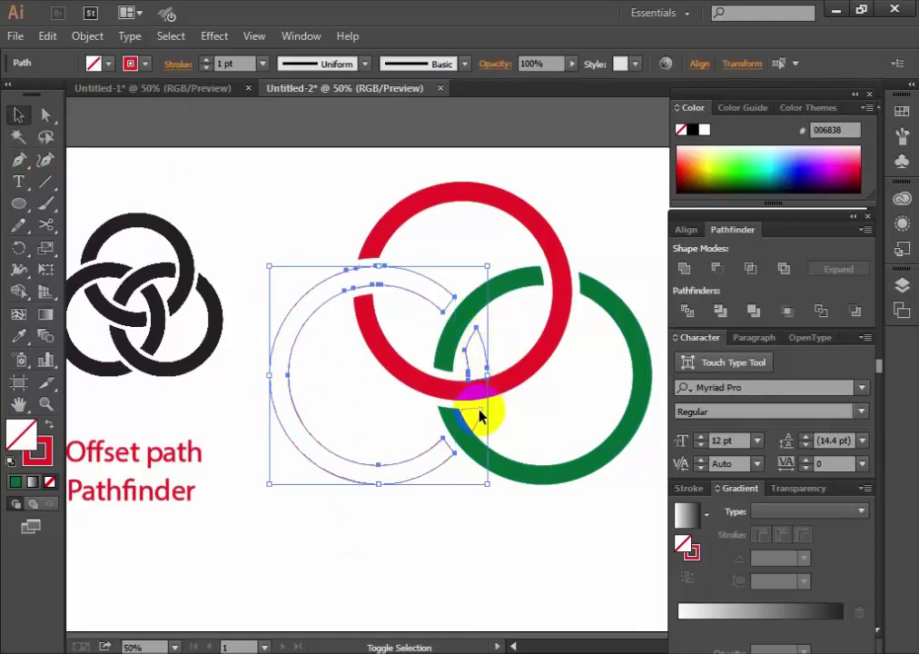
{"action": "left_click", "coordinate": [107, 64]}
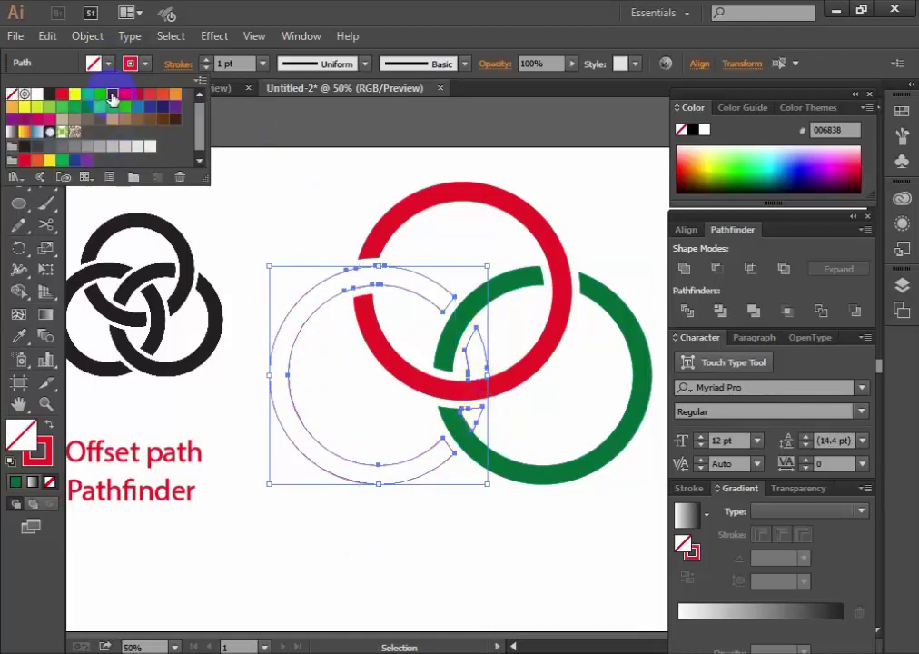
{"action": "left_click", "coordinate": [111, 97]}
{"action": "left_click", "coordinate": [521, 577]}
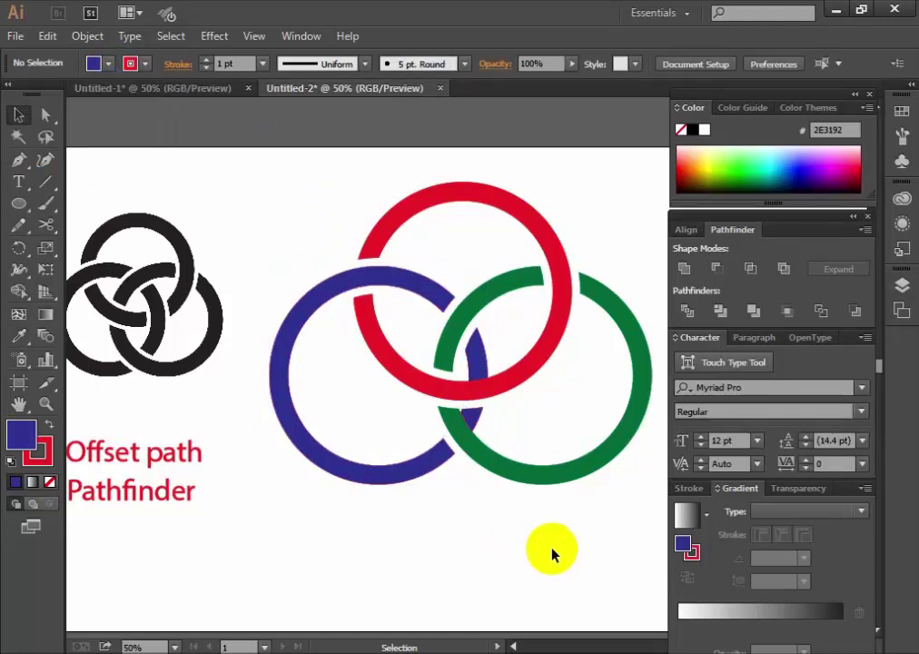
- Group the red, green and blue rings into a single object
{"action": "left_click_drag", "start_coordinate": [550, 548], "coordinate": [282, 186]}
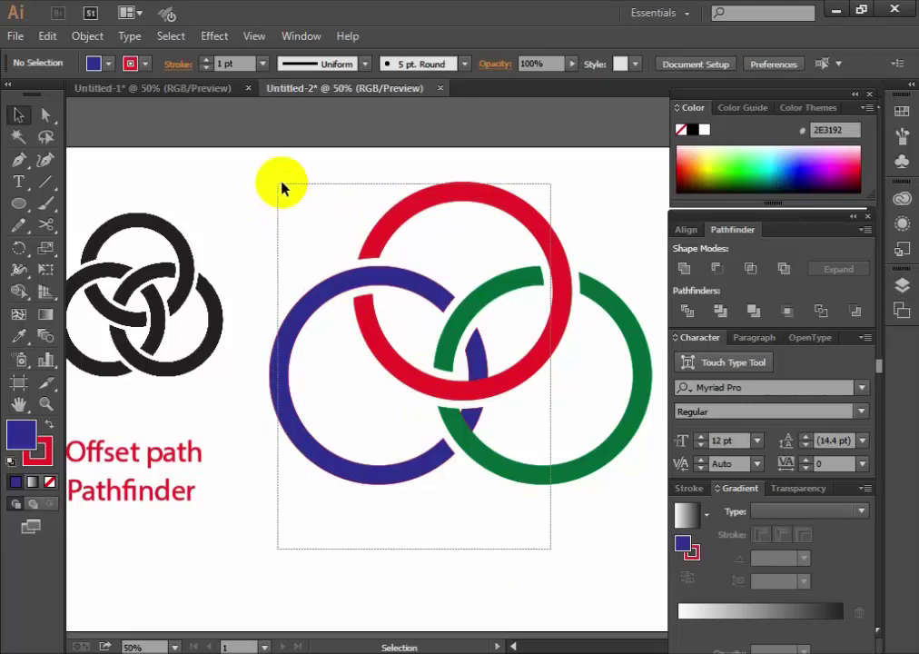
{"action": "right_click", "coordinate": [454, 307]}
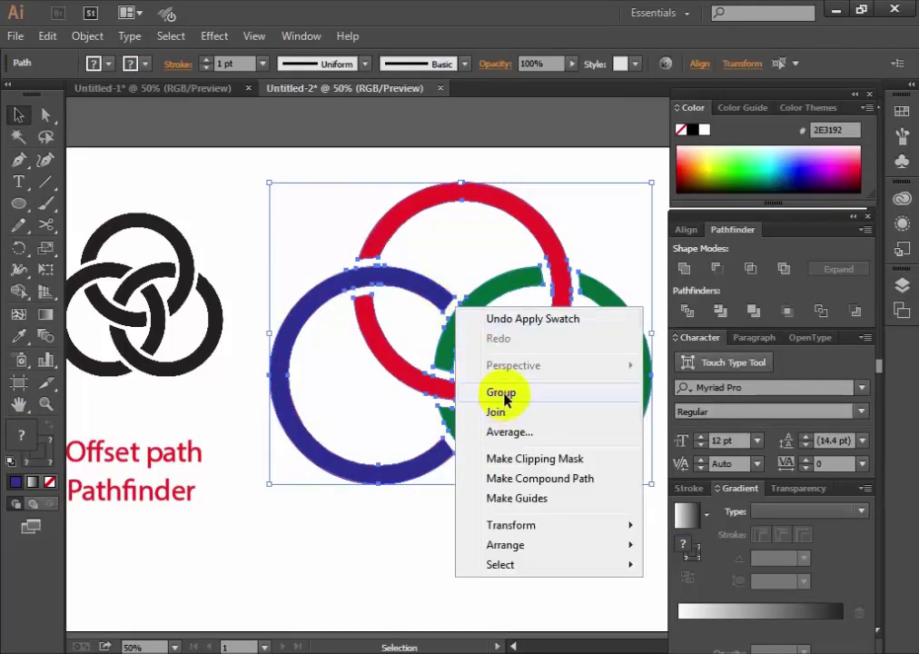
{"action": "left_click", "coordinate": [500, 393]}
{"action": "left_click", "coordinate": [531, 526]}
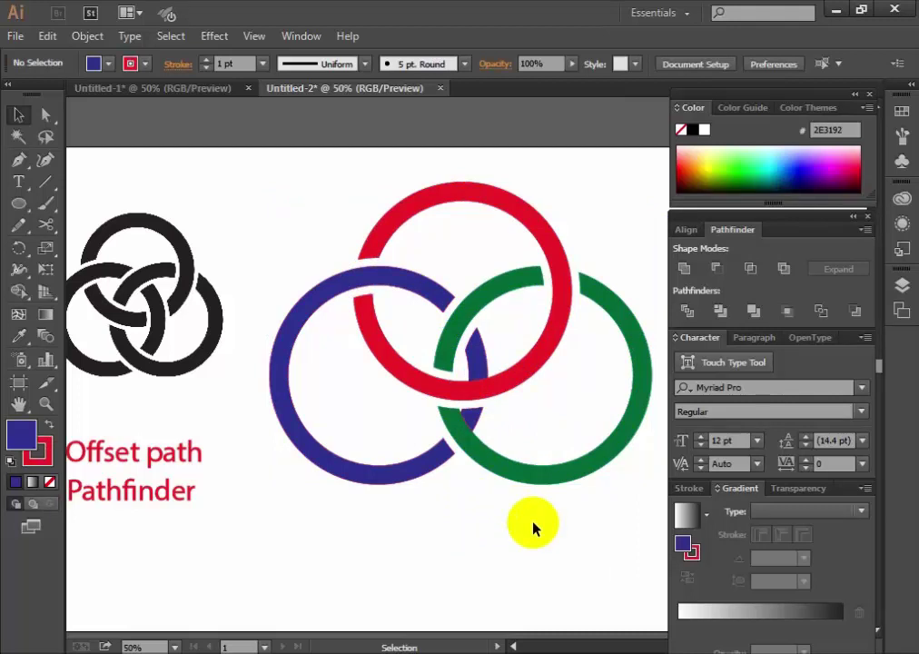
- Set the green ring pieces' stroke to None so only the green fill shows
{"action": "mouse_move", "coordinate": [325, 168]}
{"action": "left_mouse_down"}
{"action": "mouse_move", "coordinate": [602, 564]}
{"action": "mouse_move", "coordinate": [580, 435]}
{"action": "left_mouse_up"}
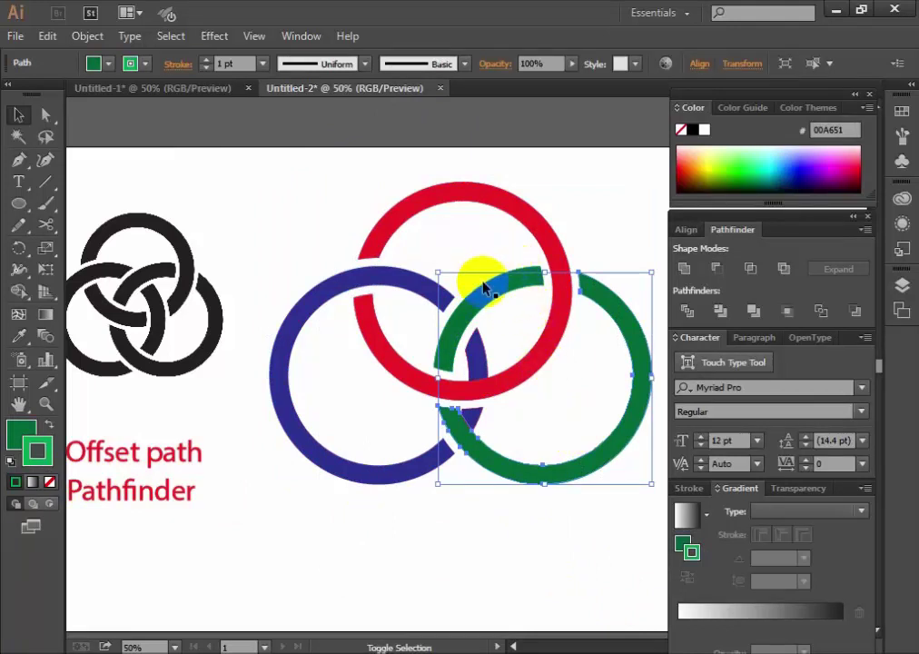
{"action": "left_click", "coordinate": [484, 287], "text": "shift"}
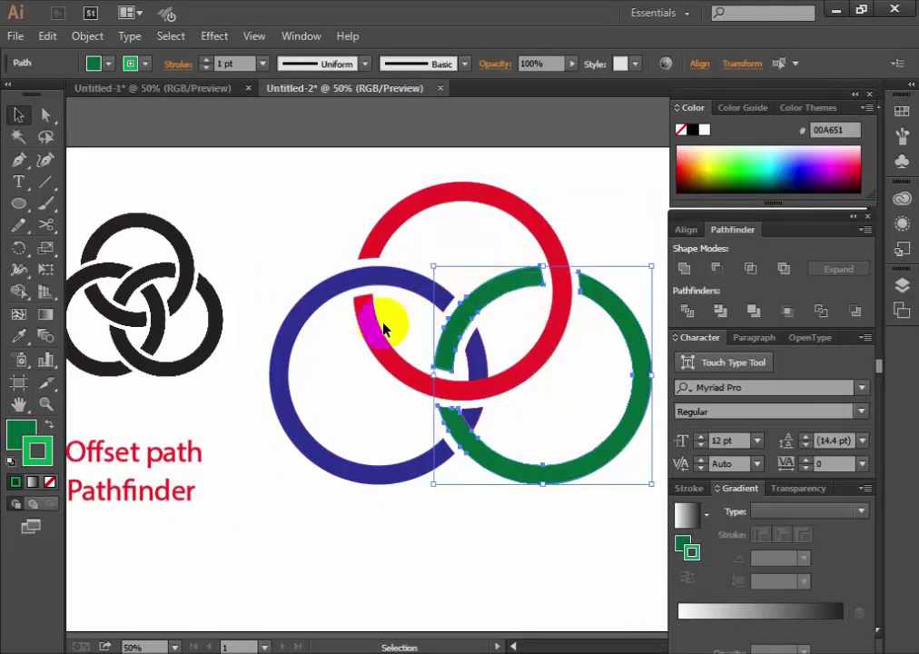
{"action": "left_click", "coordinate": [50, 481]}
{"action": "left_click", "coordinate": [402, 550]}
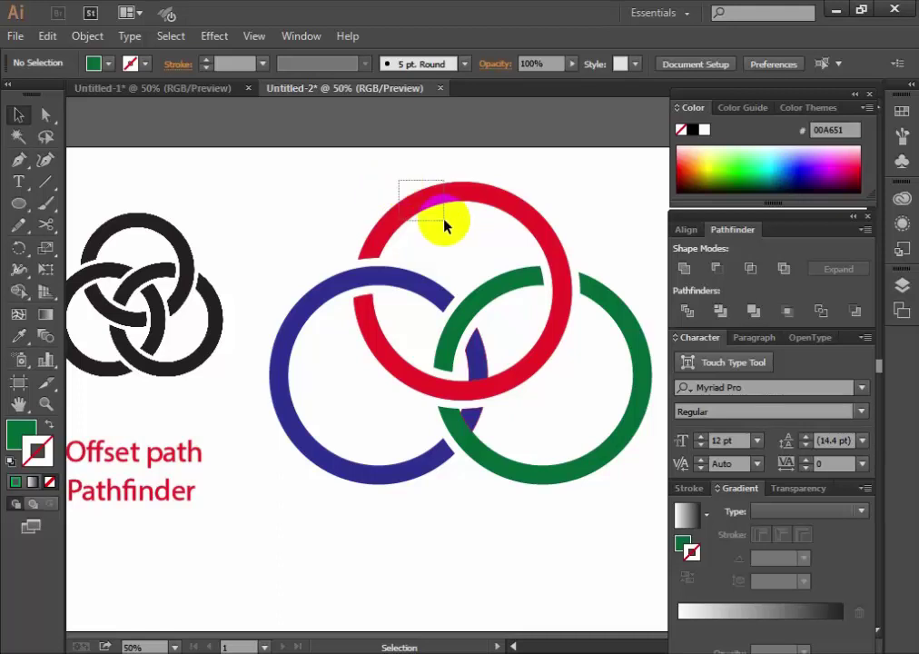
- Set the red ring's stroke to None, then select the small blue overlap piece
{"action": "left_click", "coordinate": [453, 232]}
{"action": "left_click", "coordinate": [50, 481]}
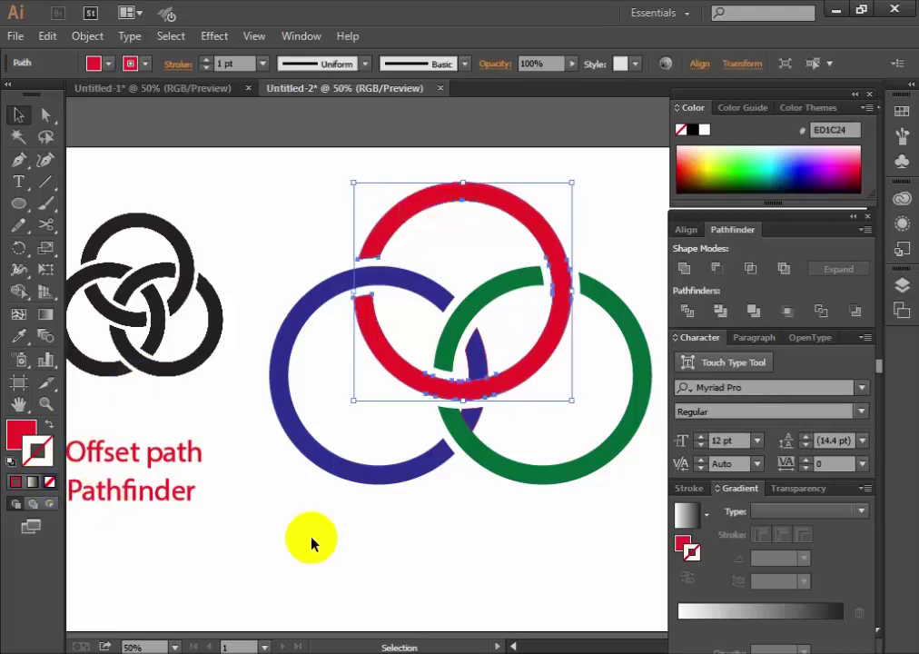
{"action": "left_click", "coordinate": [430, 561]}
{"action": "left_click_drag", "start_coordinate": [599, 560], "coordinate": [309, 186]}
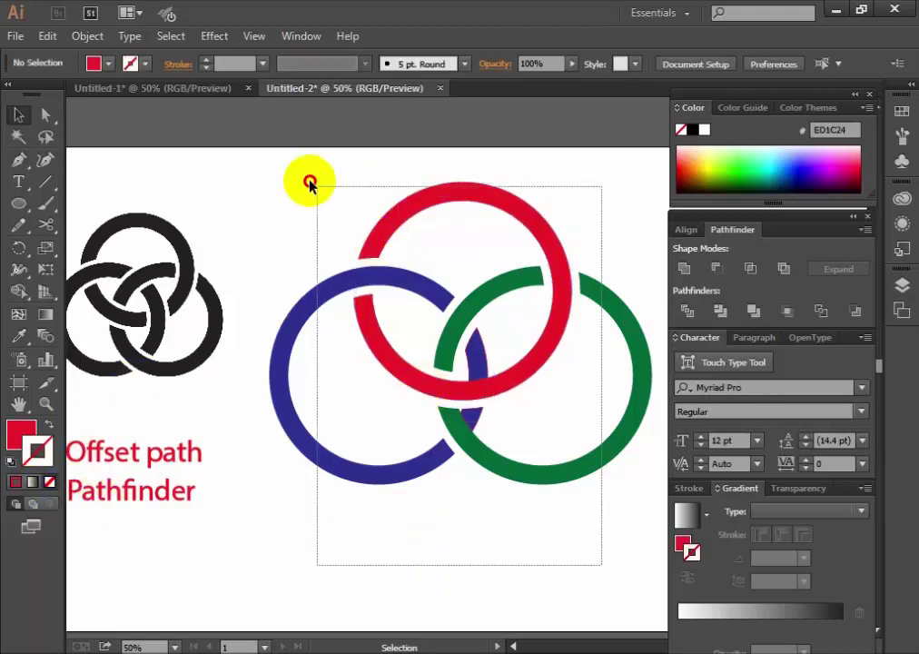
{"action": "left_click", "coordinate": [497, 553]}
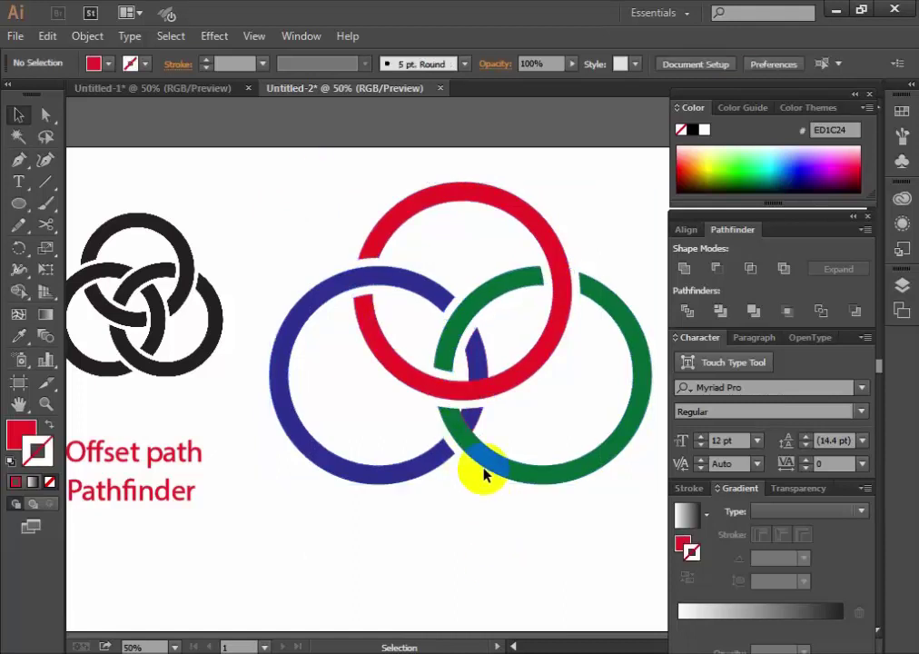
{"action": "left_click_drag", "start_coordinate": [474, 419], "coordinate": [479, 359]}
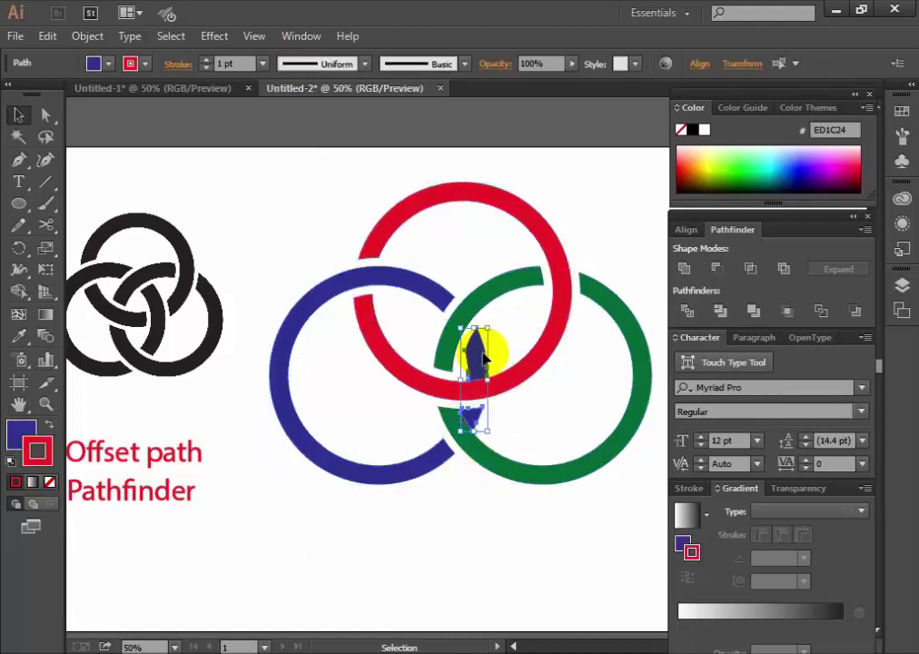
- Set the small blue piece's stroke to None, then select all three rings
{"action": "left_click", "coordinate": [50, 482]}
{"action": "left_click", "coordinate": [484, 564]}
{"action": "left_click_drag", "start_coordinate": [538, 574], "coordinate": [342, 154]}
- Group the three rings into a single object and reselect the group
{"action": "right_click", "coordinate": [494, 291]}
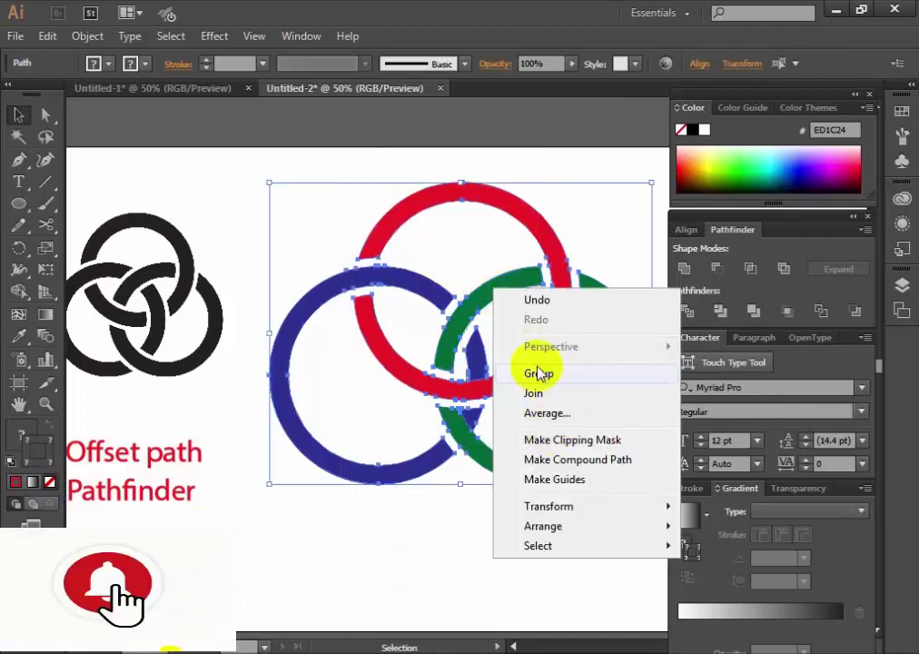
{"action": "left_click", "coordinate": [538, 373]}
{"action": "left_click", "coordinate": [522, 522]}
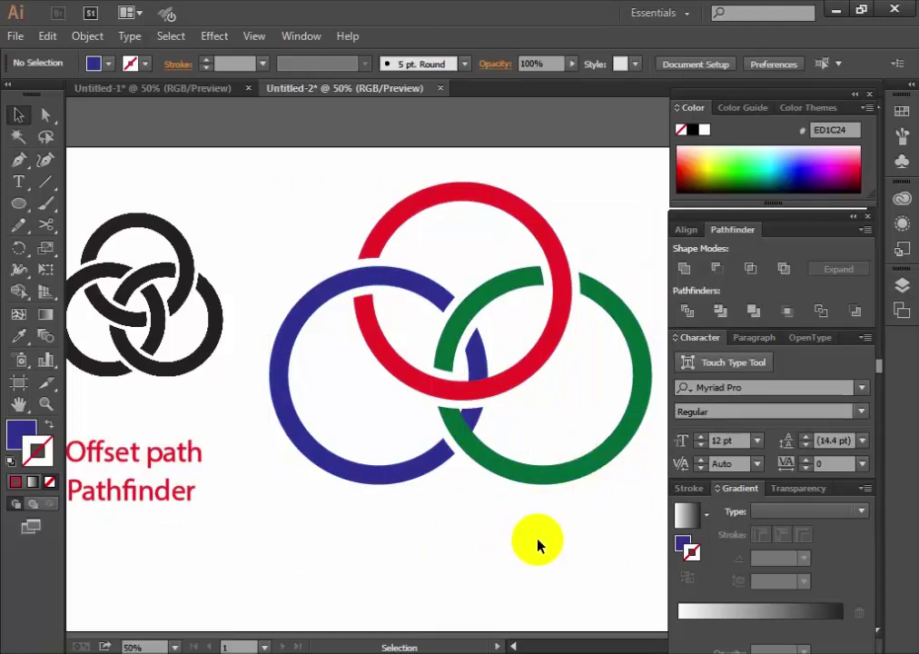
{"action": "left_click", "coordinate": [585, 474]}
{"action": "left_click_drag", "start_coordinate": [653, 349], "coordinate": [592, 349]}
{"action": "left_click", "coordinate": [504, 542]}
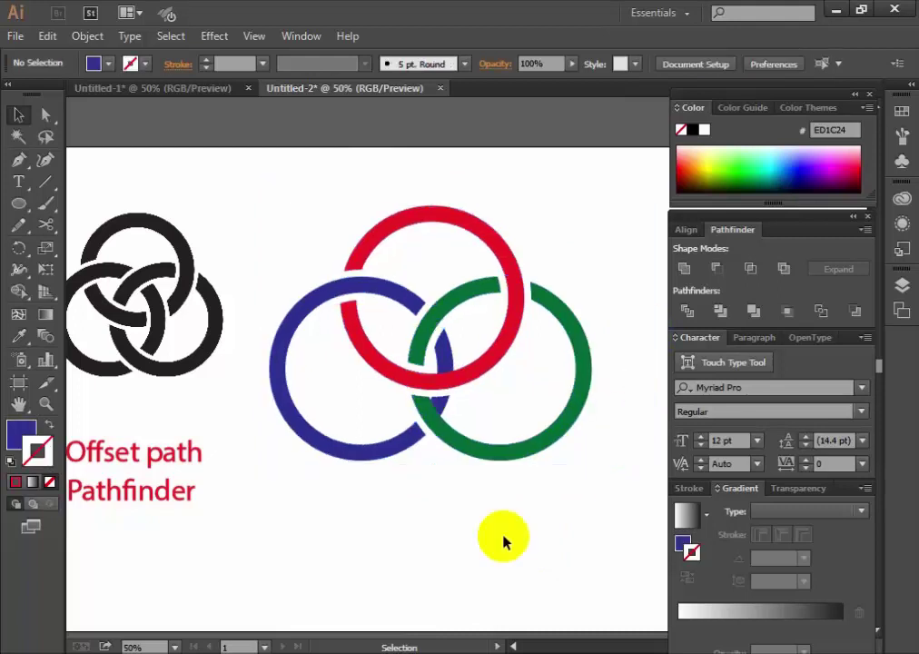